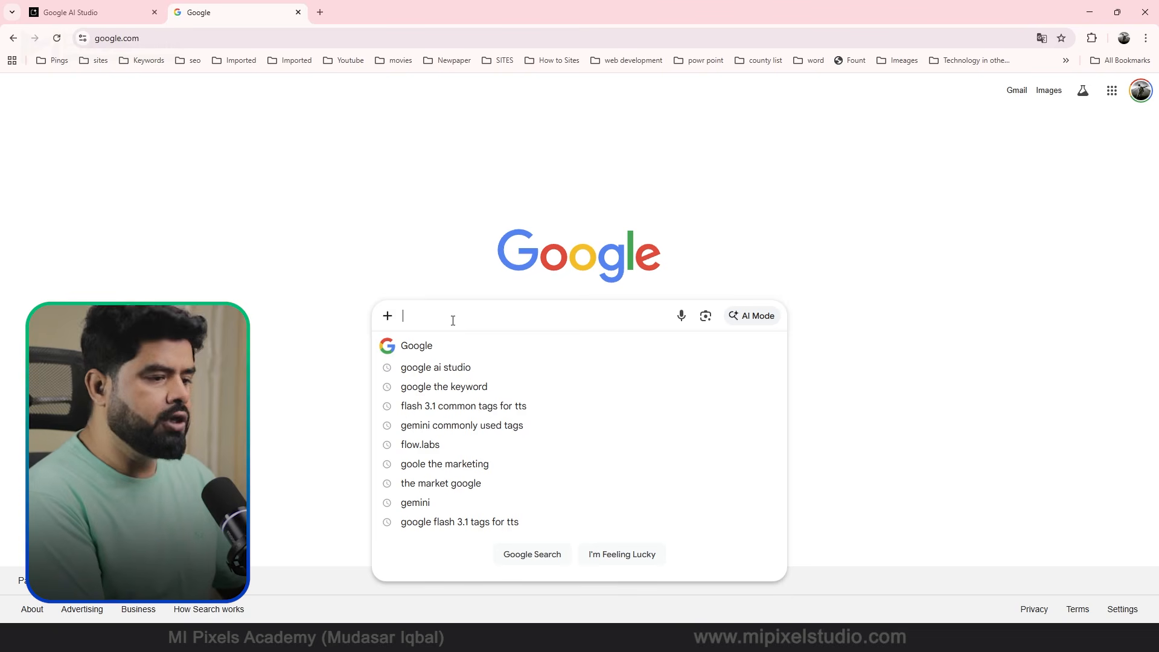
Search Google for "google ai studio" and open the Google AI Studio website from the results.
{"action": "type", "text": "h"}
{"action": "key", "text": "BackSpace"}
{"action": "type", "text": "google ai studio"}
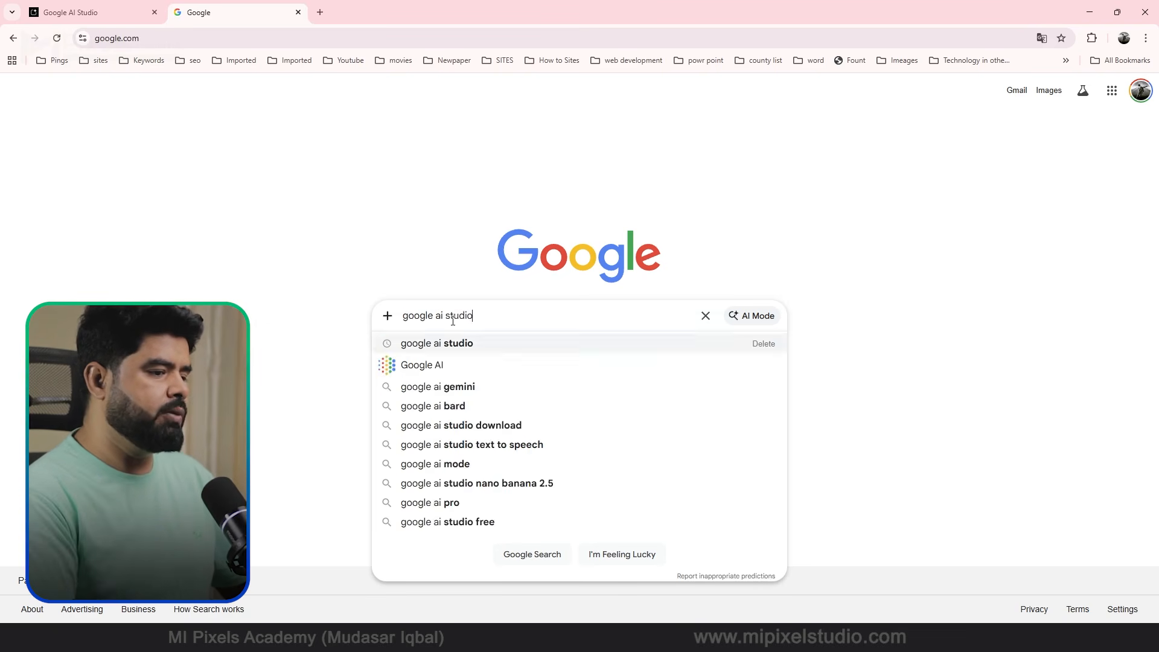
{"action": "key", "text": "Return"}
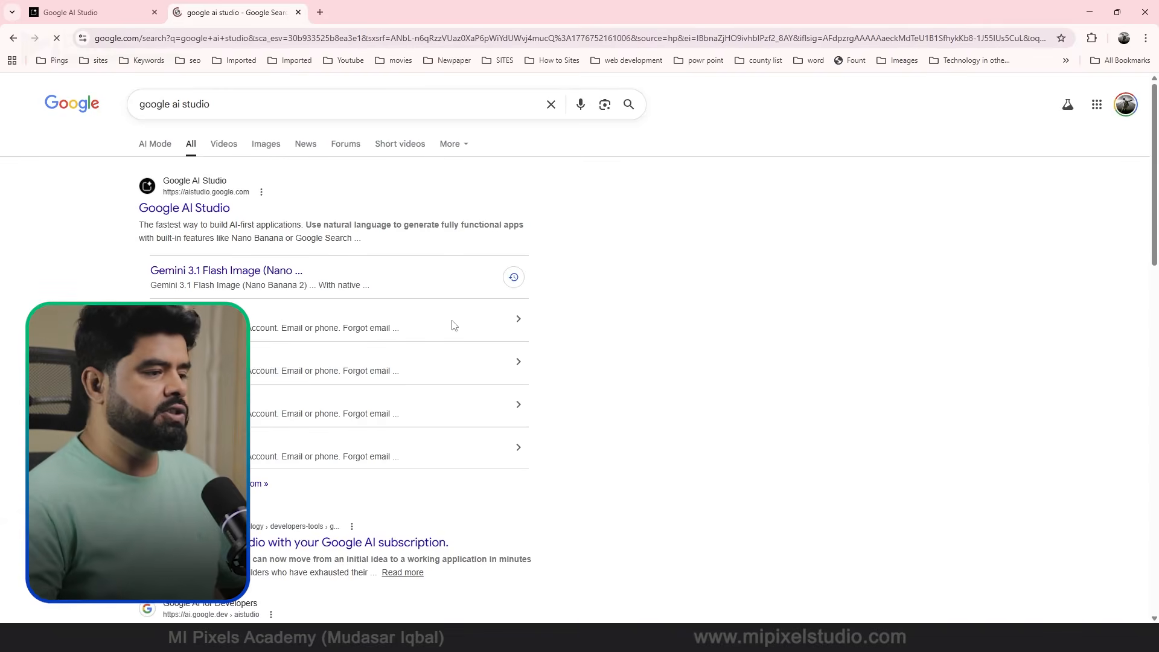
{"action": "left_click", "coordinate": [198, 210]}
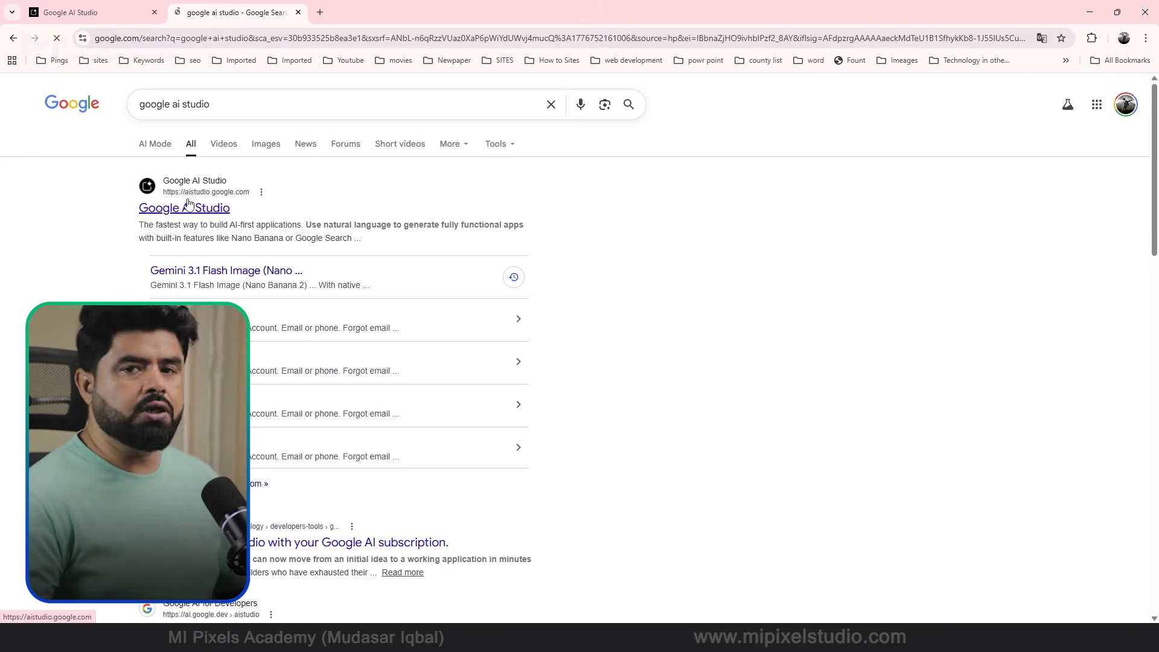
{"action": "left_click", "coordinate": [204, 211]}
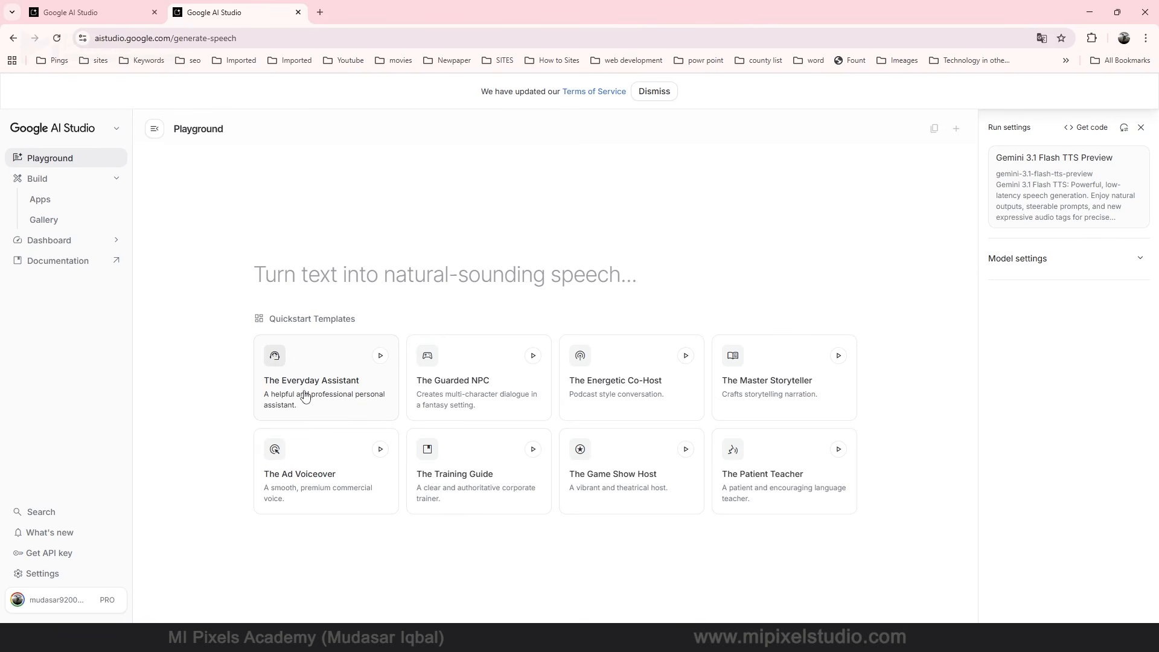
Load The Everyday Assistant speech template and review its scene, sample context and Speaker 1 text.
{"action": "left_click", "coordinate": [322, 387]}
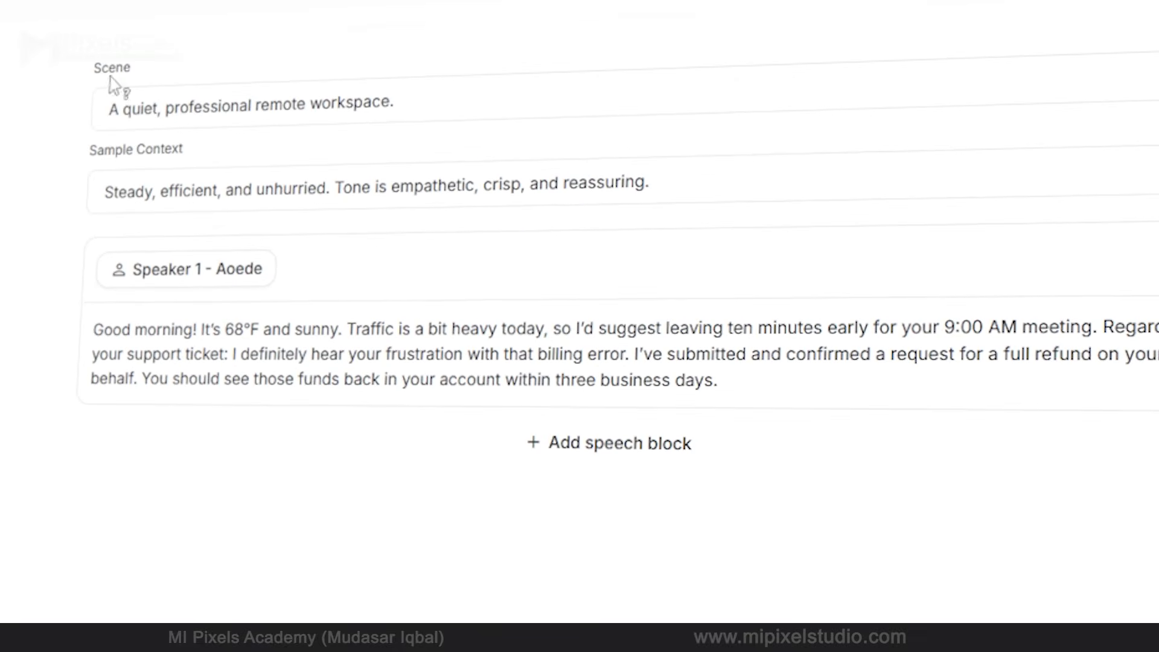
{"action": "left_click_drag", "start_coordinate": [417, 101], "coordinate": [89, 124]}
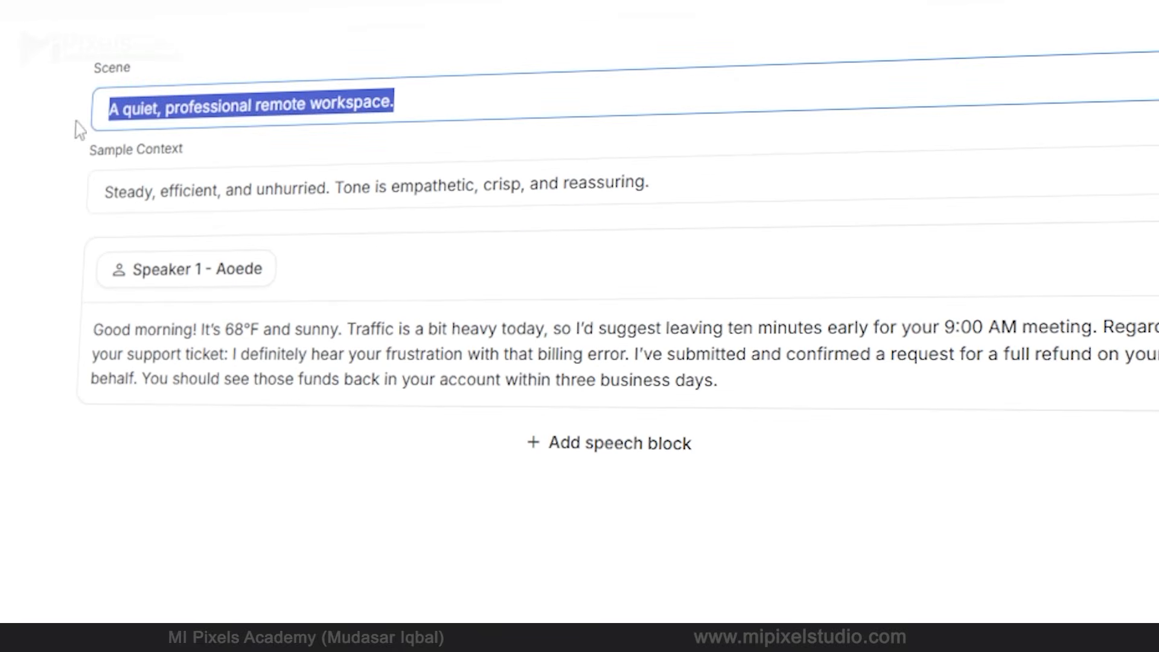
{"action": "left_click_drag", "start_coordinate": [265, 188], "coordinate": [123, 181]}
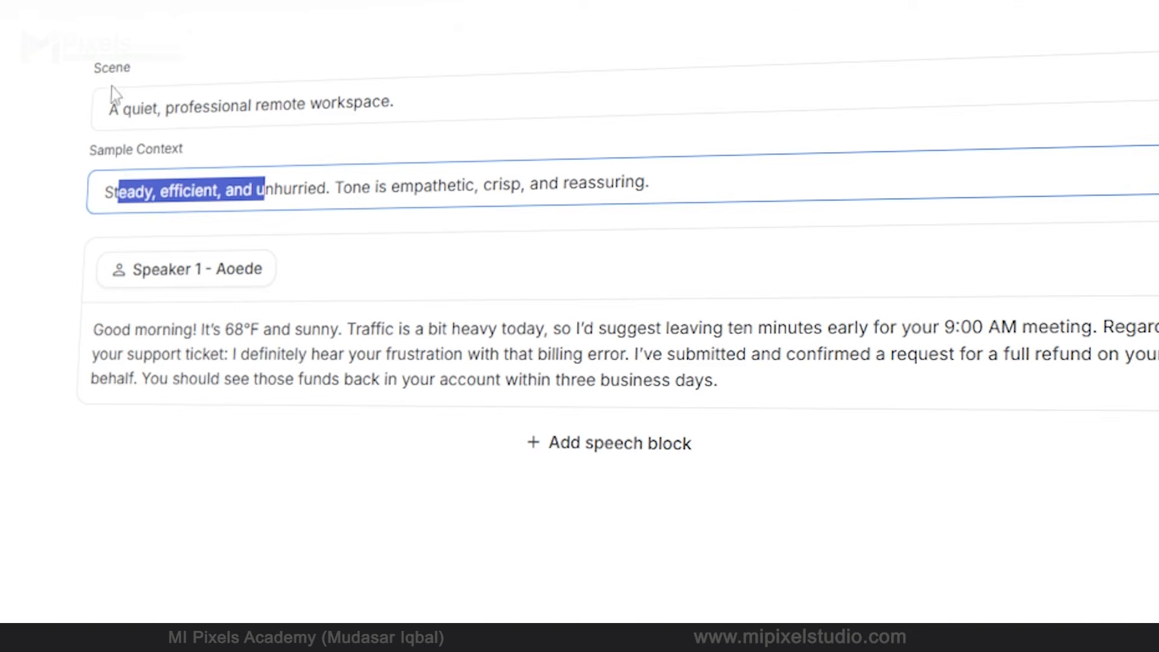
{"action": "left_click", "coordinate": [122, 59]}
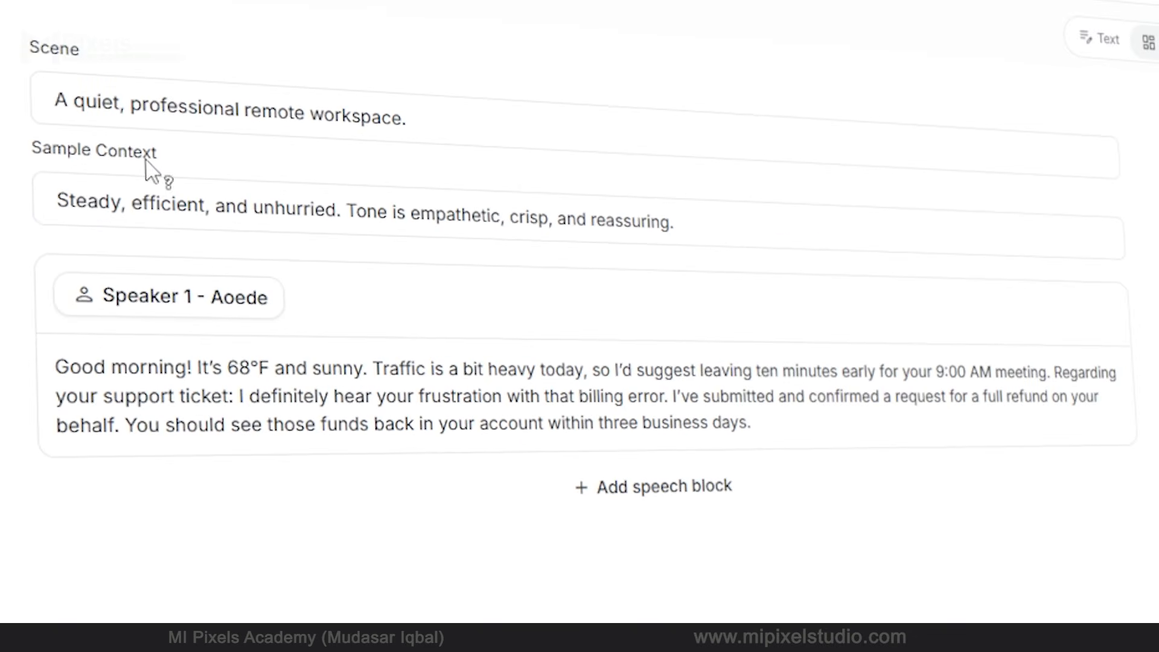
{"action": "mouse_move", "coordinate": [114, 186]}
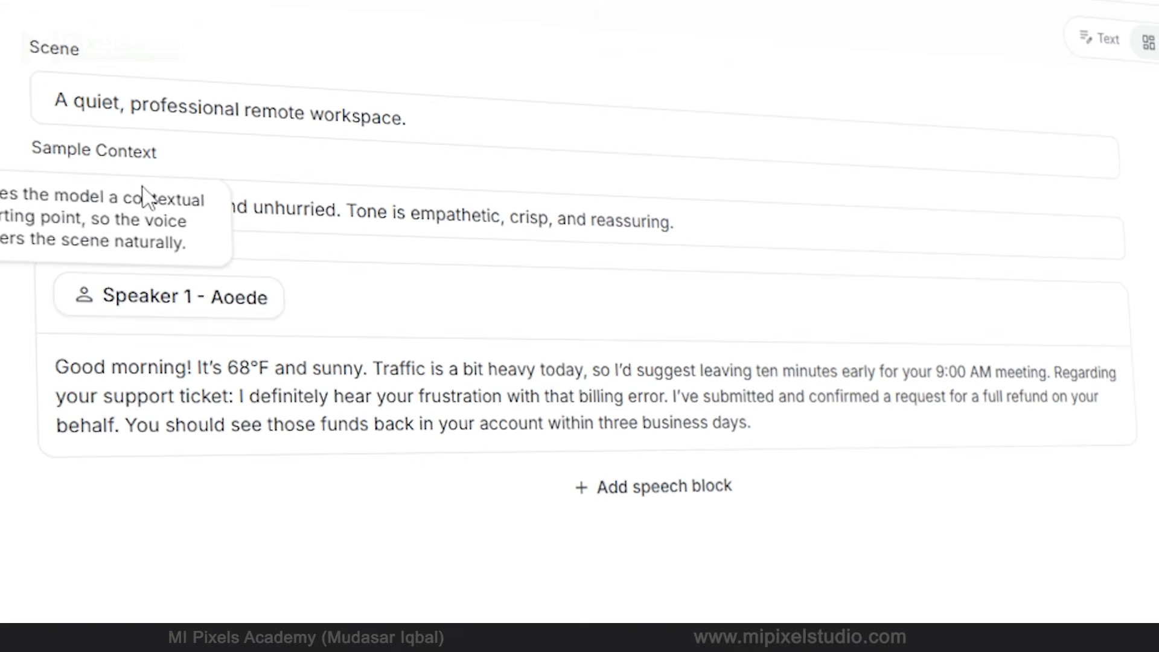
{"action": "left_click", "coordinate": [294, 116]}
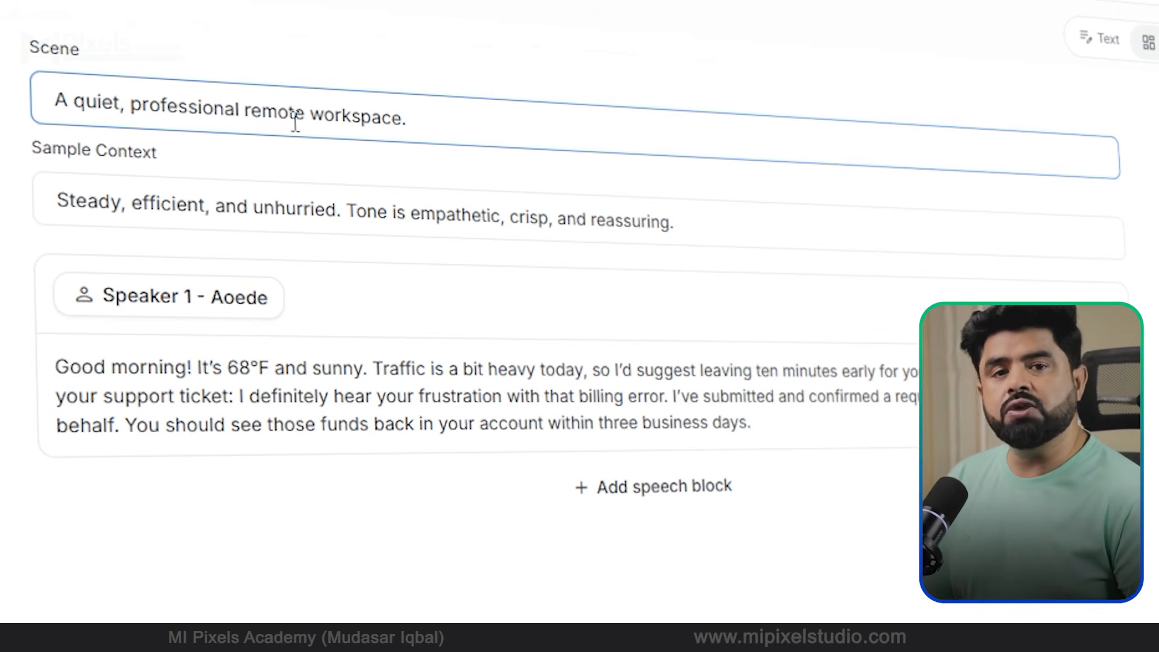
{"action": "left_click_drag", "start_coordinate": [406, 120], "coordinate": [53, 100]}
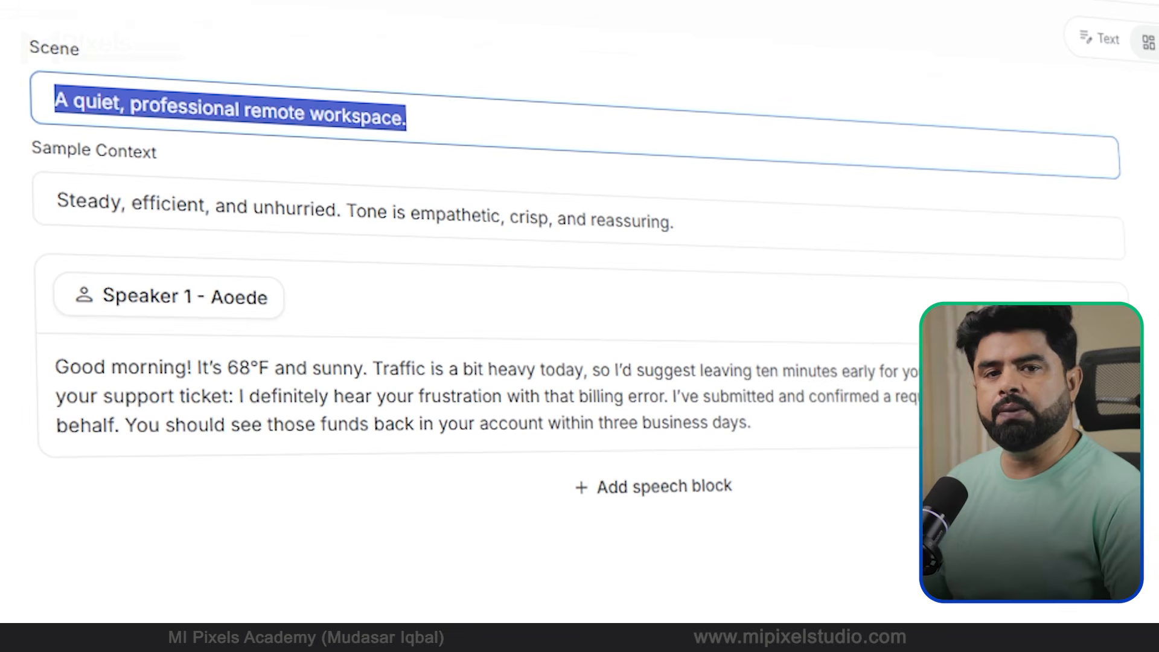
{"action": "left_click", "coordinate": [410, 113]}
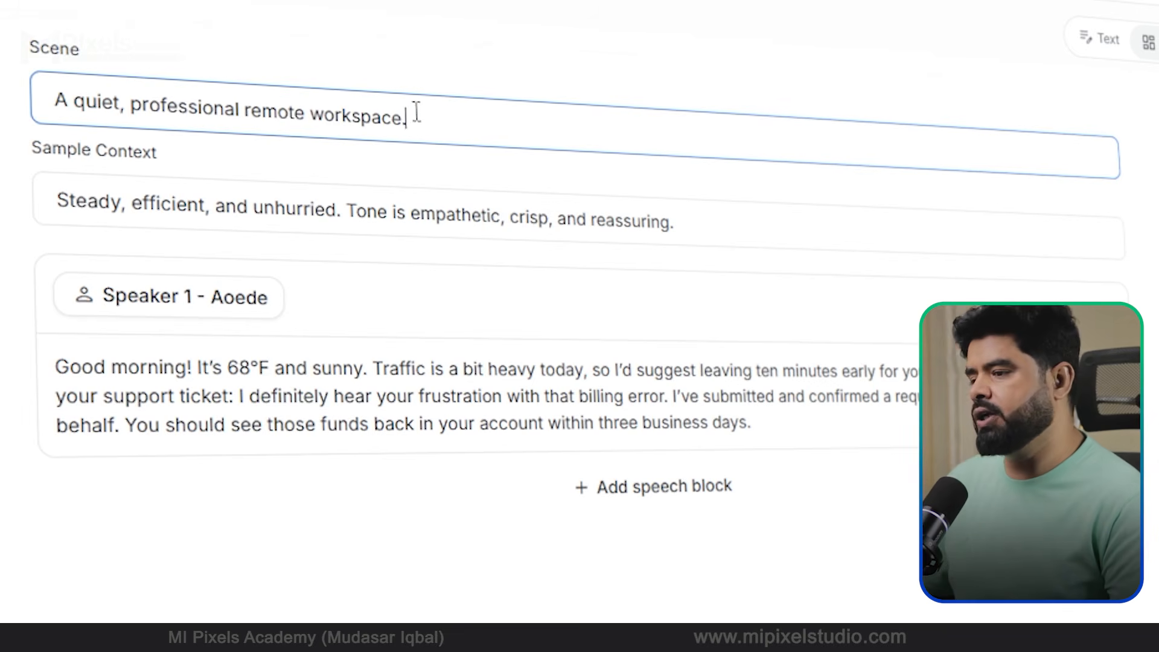
{"action": "left_click", "coordinate": [359, 214]}
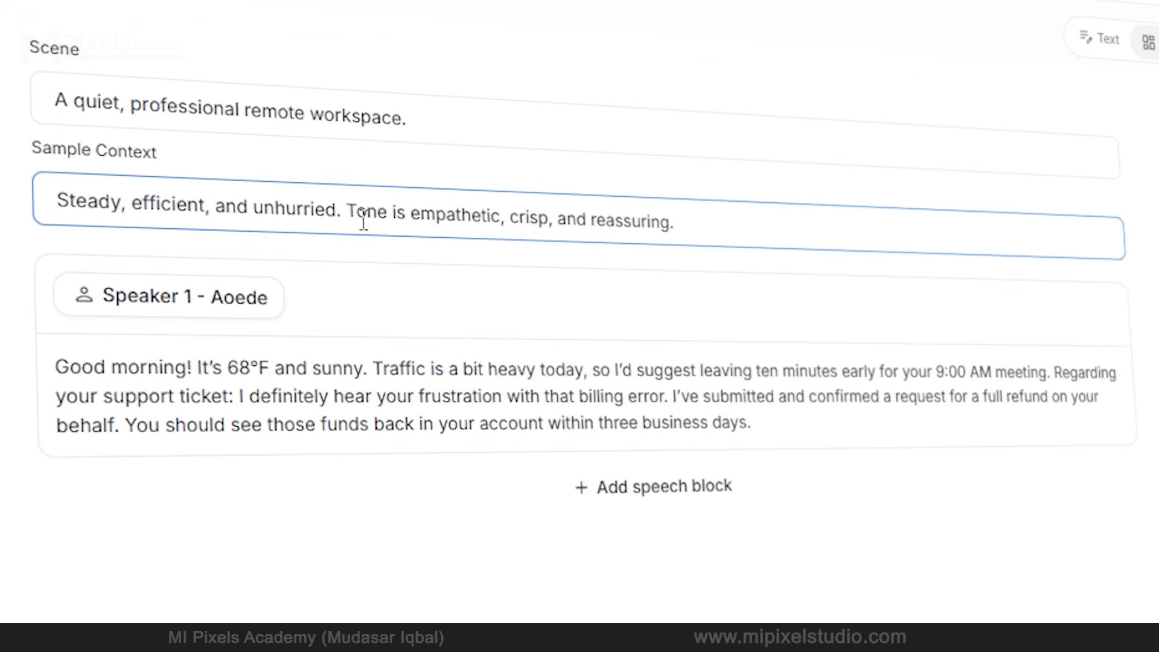
{"action": "left_click", "coordinate": [344, 392]}
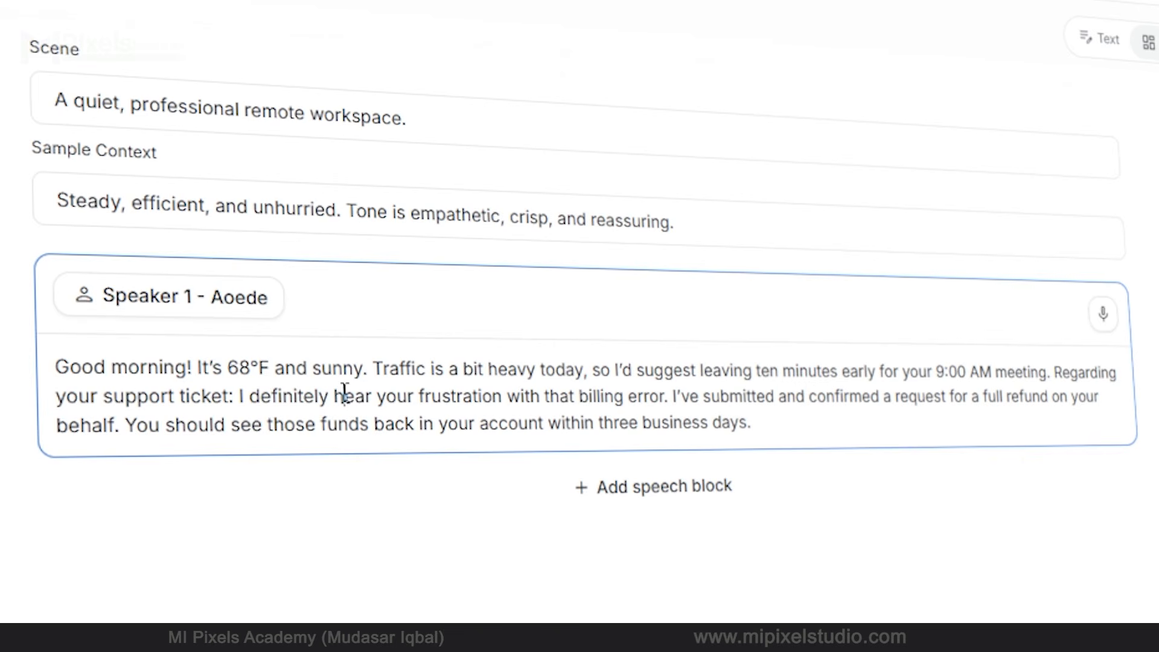
{"action": "left_click_drag", "start_coordinate": [776, 425], "coordinate": [72, 371]}
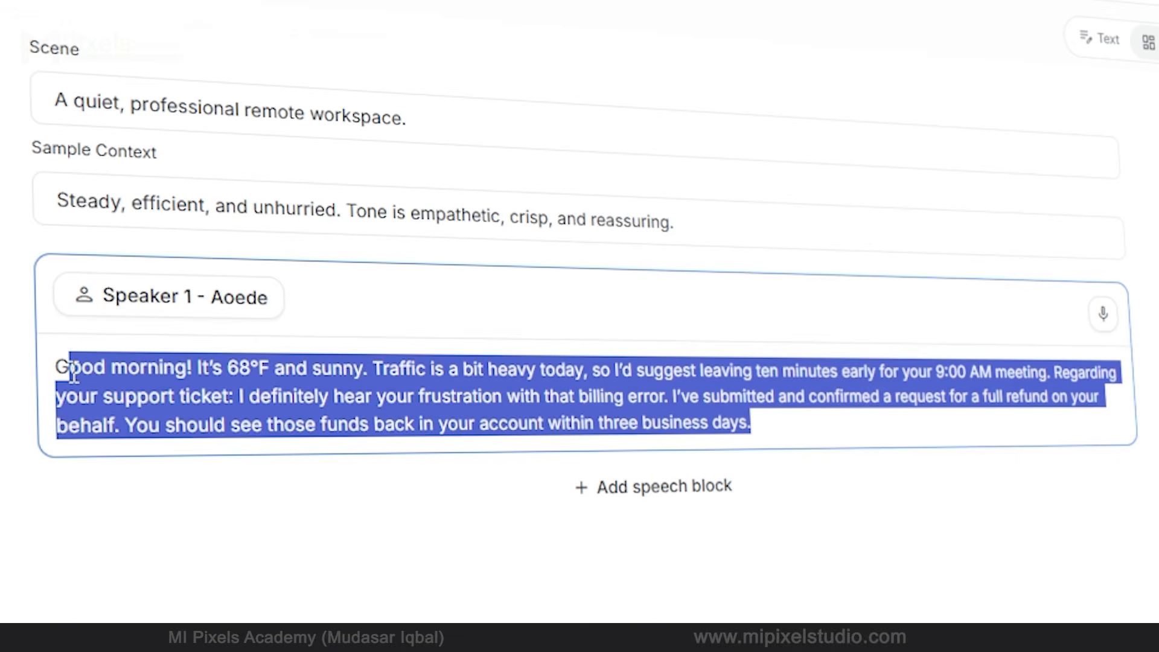
{"action": "left_click", "coordinate": [546, 469]}
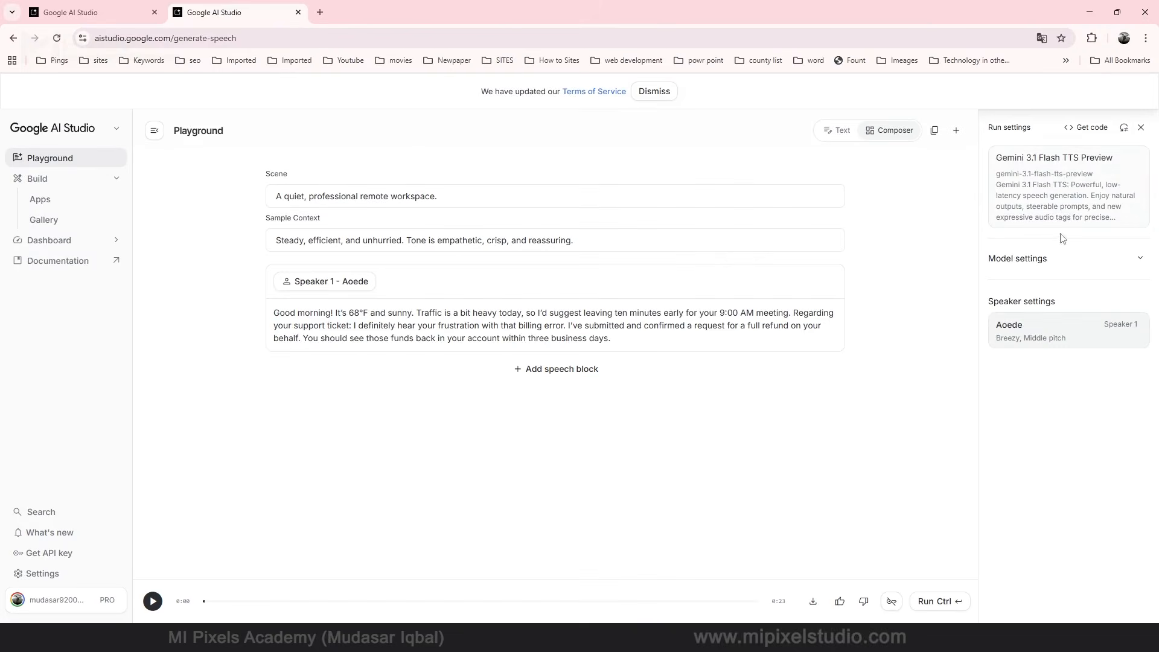
Choose Gemini 3.1 Flash TTS Preview from the audio models and check its model settings.
{"action": "left_click", "coordinate": [1056, 179]}
{"action": "scroll", "coordinate": [935, 402], "scroll_direction": "down", "scroll_amount": 2}
{"action": "scroll", "coordinate": [688, 575], "scroll_direction": "down", "scroll_amount": 1}
{"action": "scroll", "coordinate": [690, 574], "scroll_direction": "up", "scroll_amount": 5}
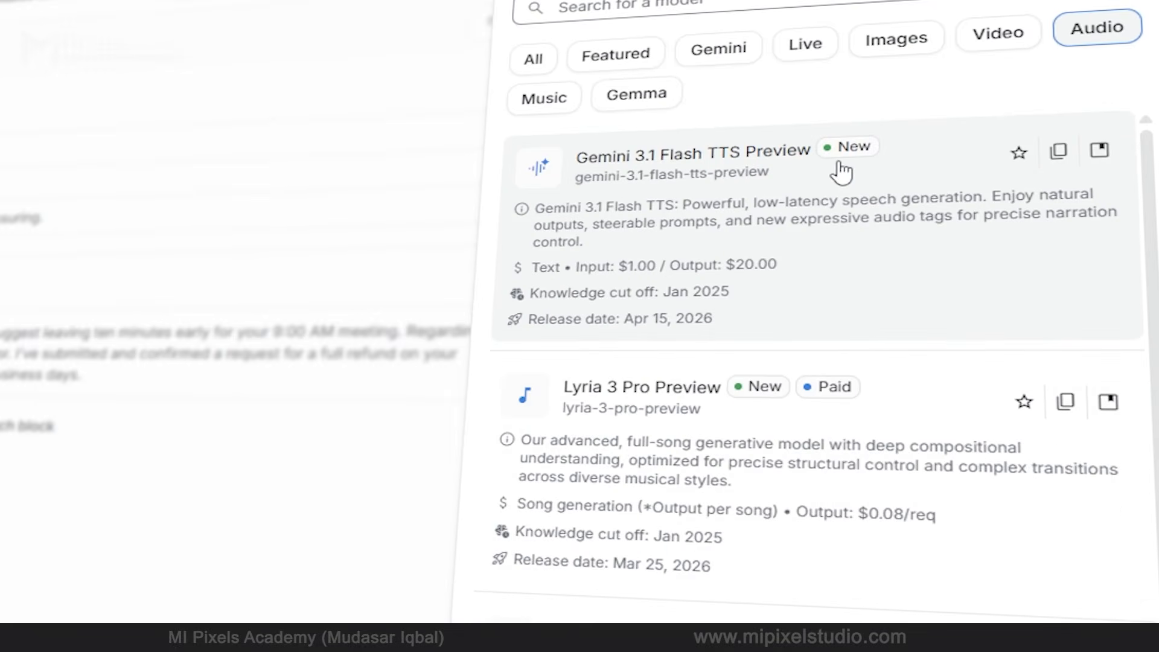
{"action": "left_click", "coordinate": [768, 188]}
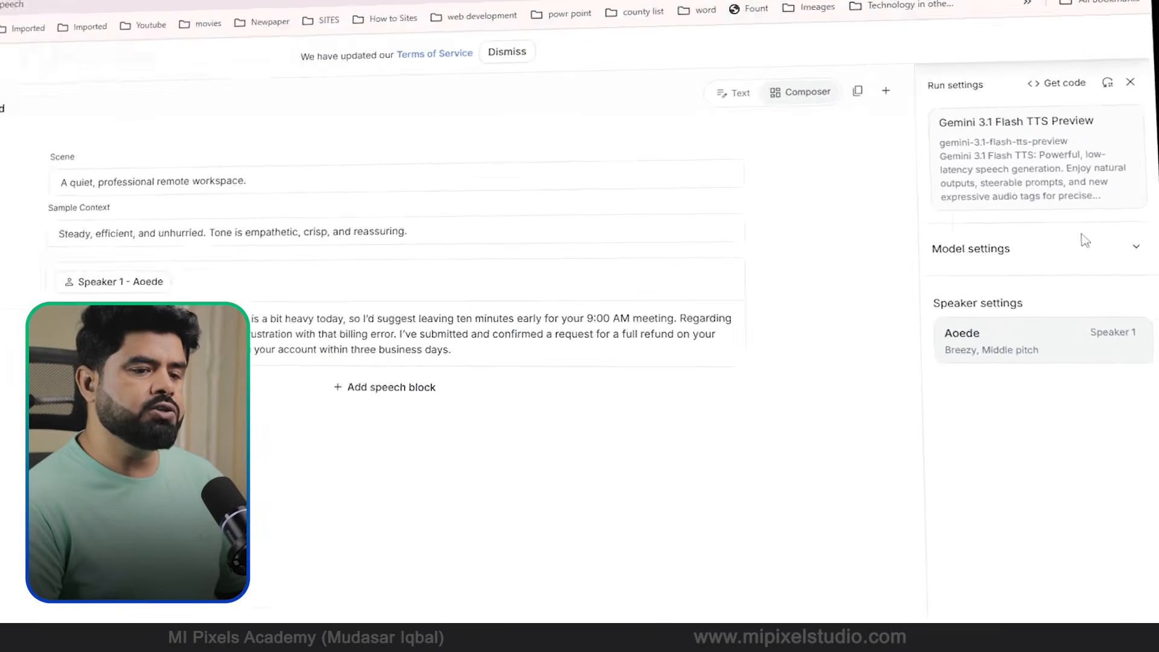
{"action": "left_click", "coordinate": [1135, 246]}
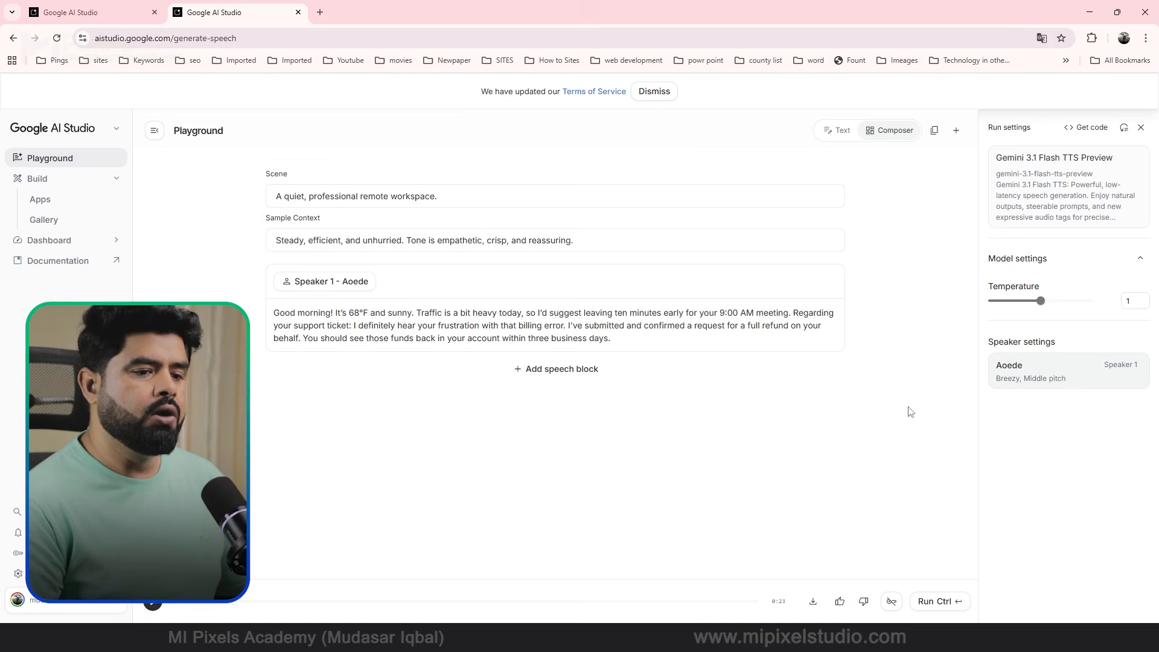
{"action": "left_click", "coordinate": [1139, 259]}
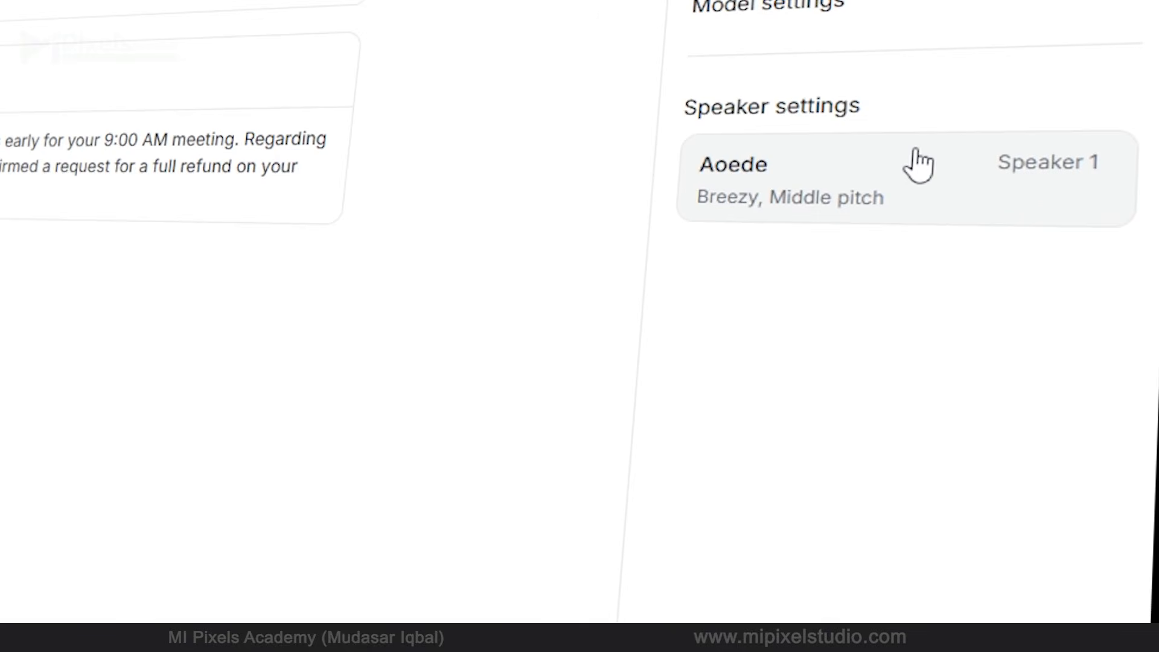
Preview the Achernar, Achird and Algenib voices and assign Algenib to Speaker 1.
{"action": "left_click", "coordinate": [797, 175]}
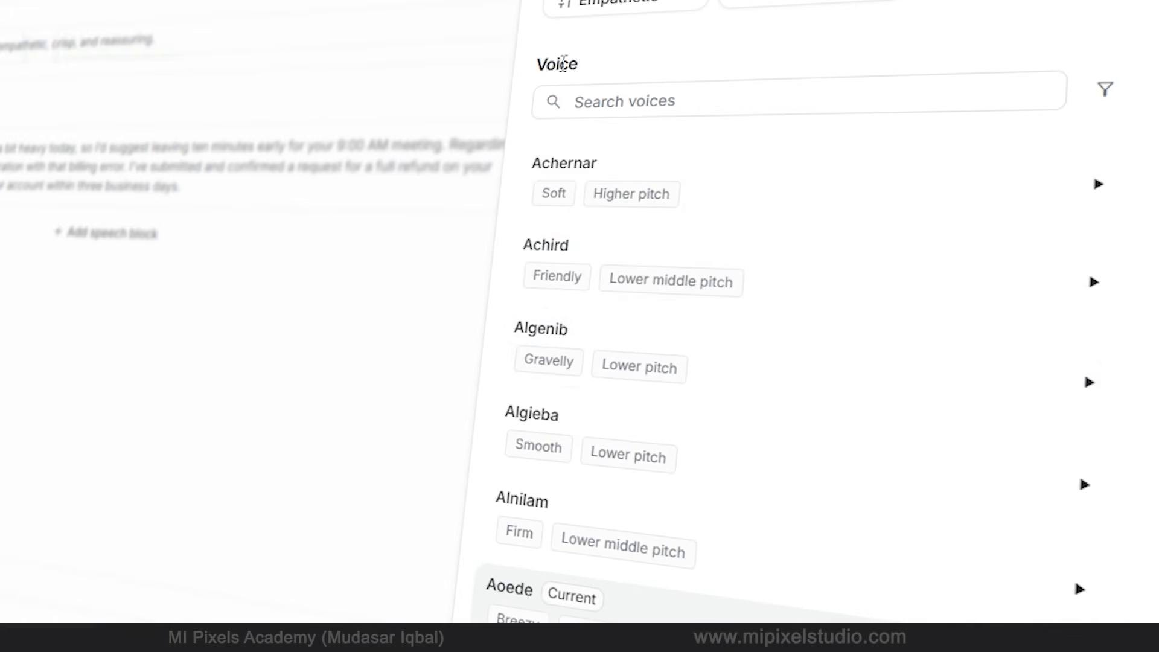
{"action": "scroll", "coordinate": [686, 440], "scroll_direction": "down", "scroll_amount": 5}
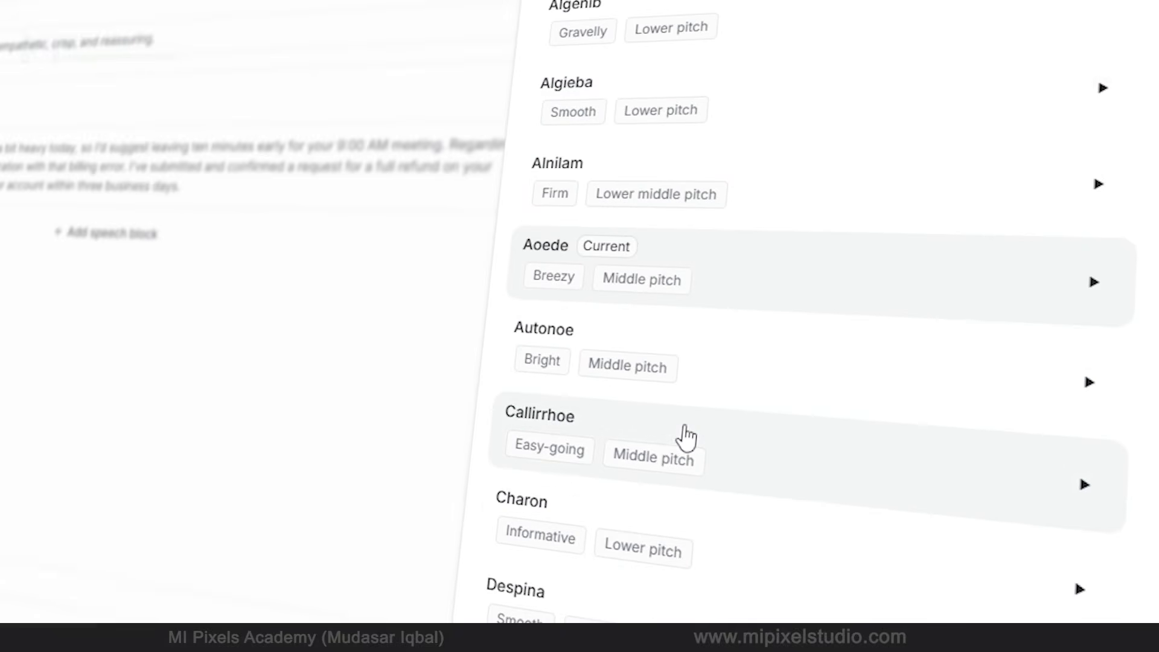
{"action": "scroll", "coordinate": [686, 440], "scroll_direction": "up", "scroll_amount": 4}
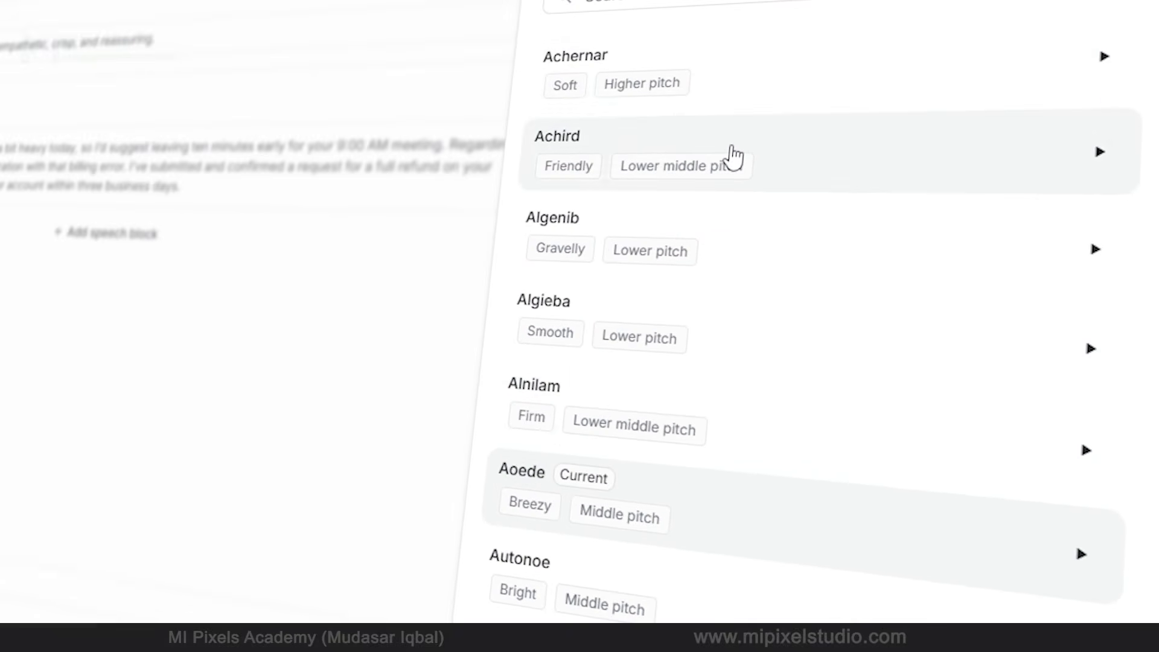
{"action": "left_click", "coordinate": [1103, 58]}
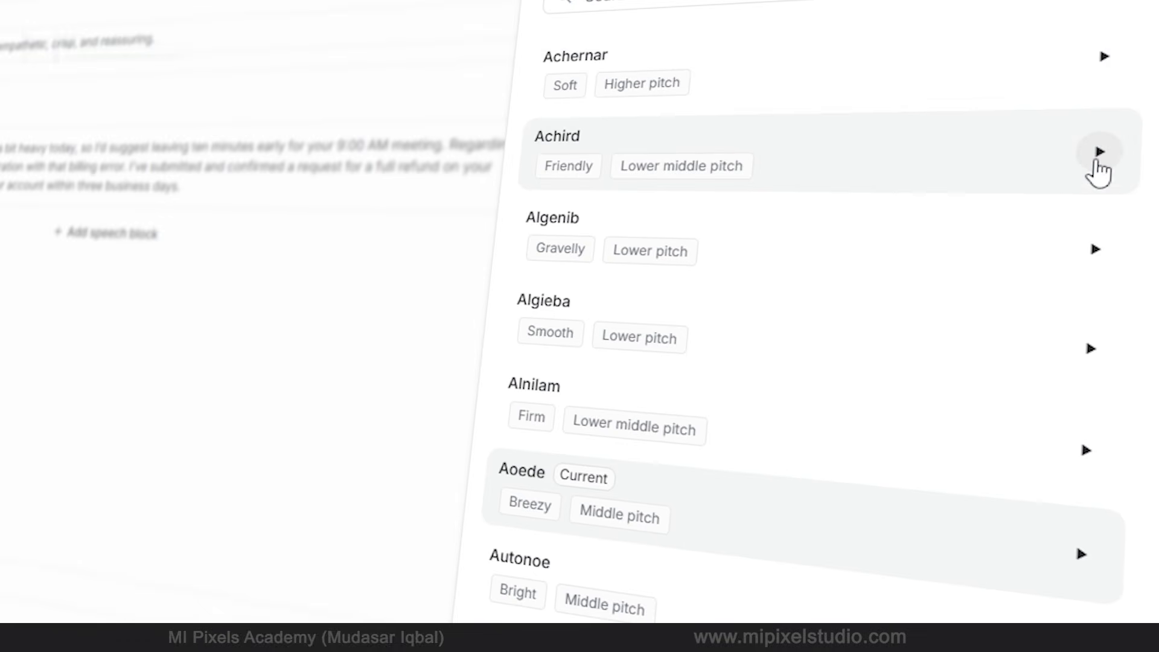
{"action": "left_click", "coordinate": [1100, 154]}
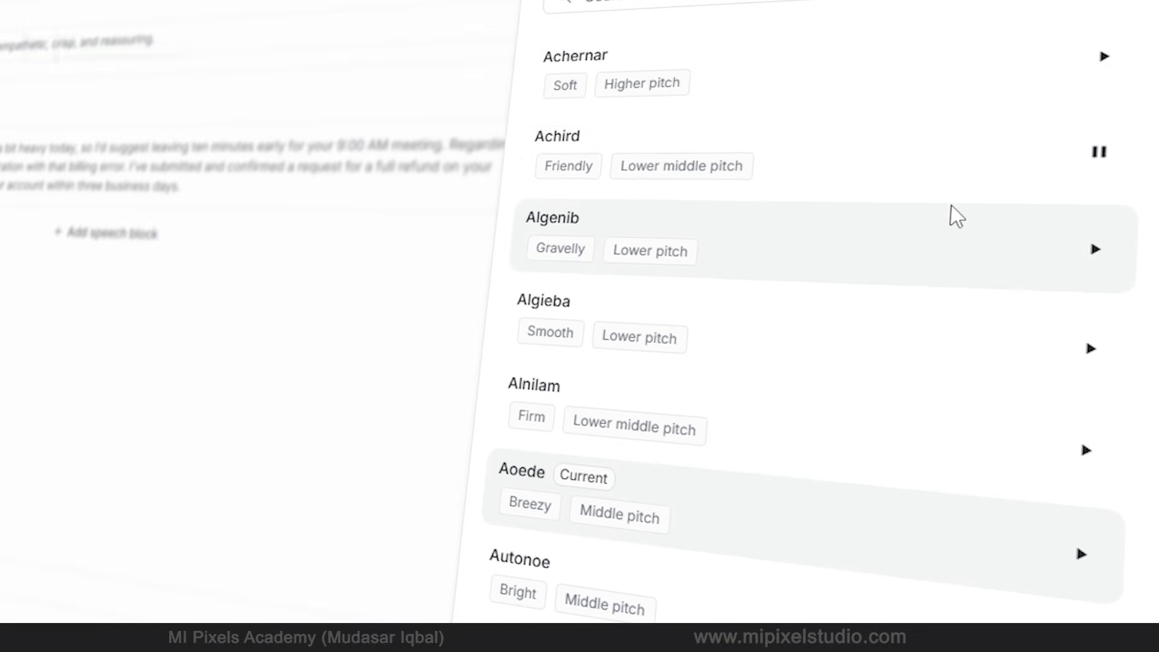
{"action": "left_click", "coordinate": [1095, 249]}
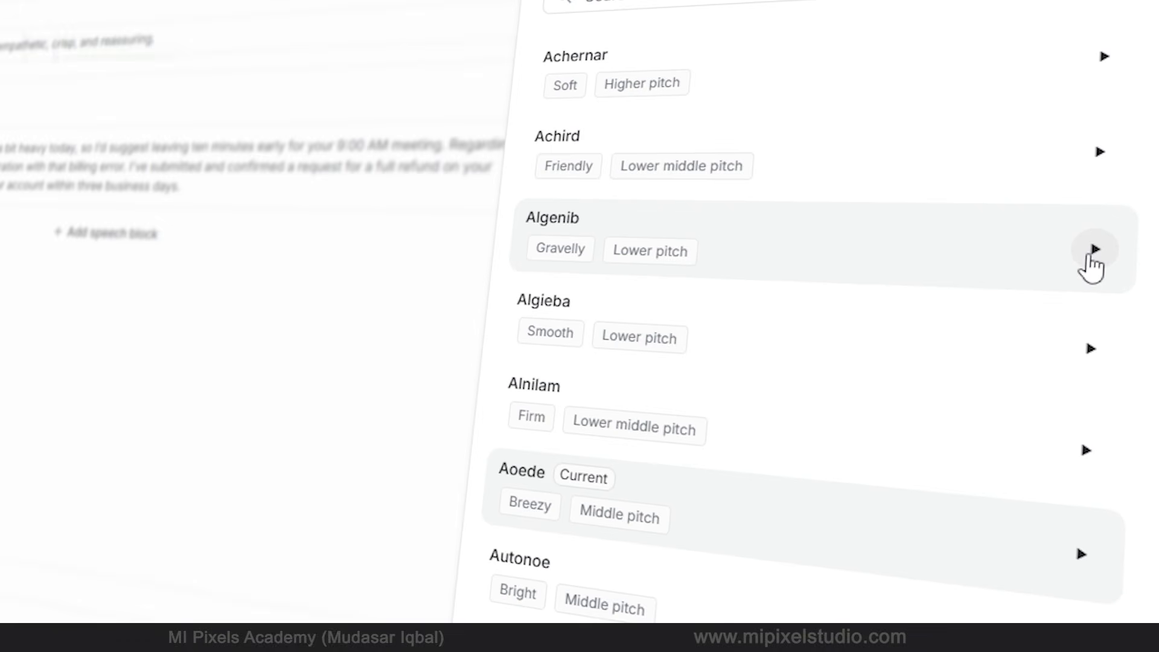
{"action": "left_click", "coordinate": [565, 227]}
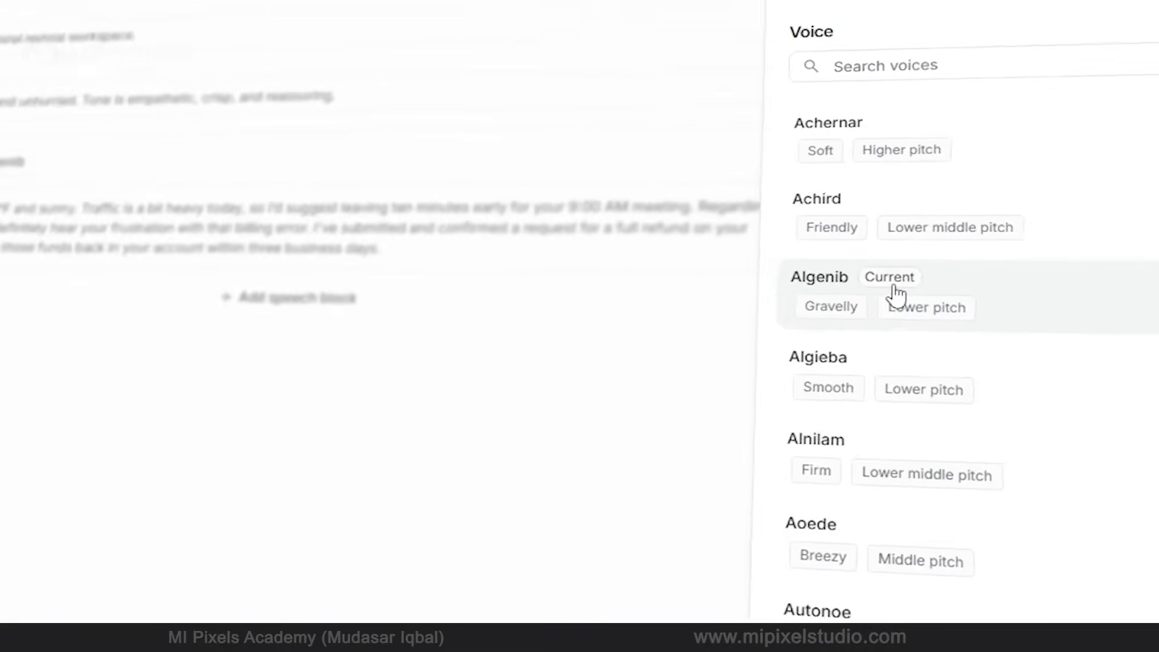
{"action": "left_click", "coordinate": [594, 429]}
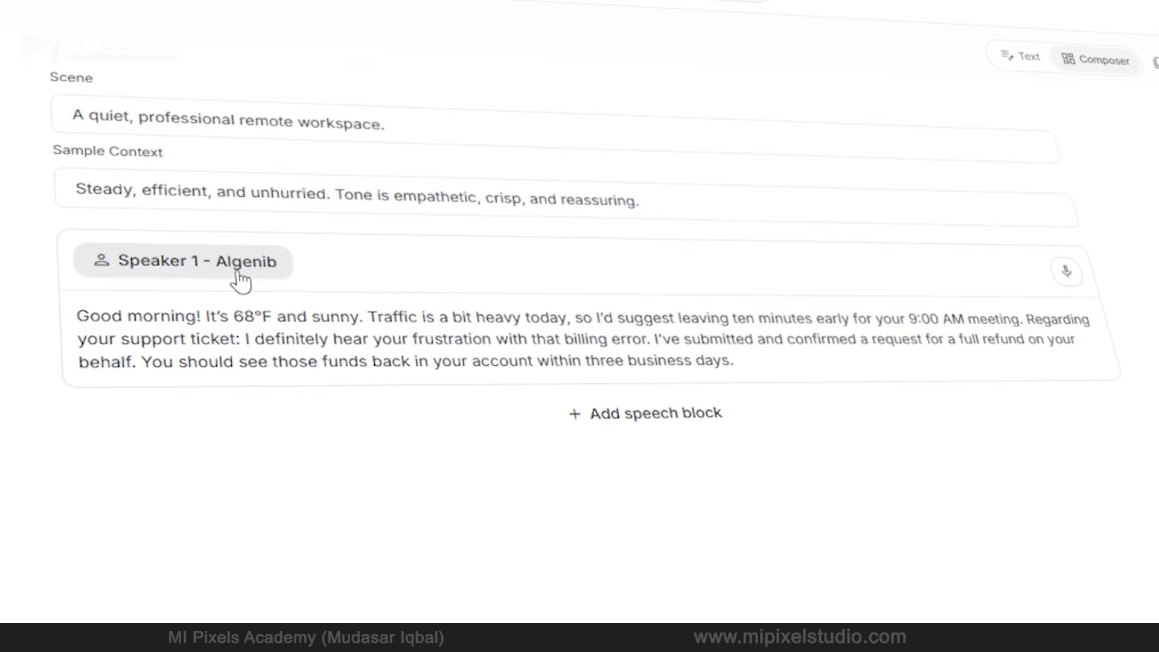
Set Speaker 1's director's note to the Vocal Smile style, Natural pace and an American accent.
{"action": "left_click", "coordinate": [1039, 344]}
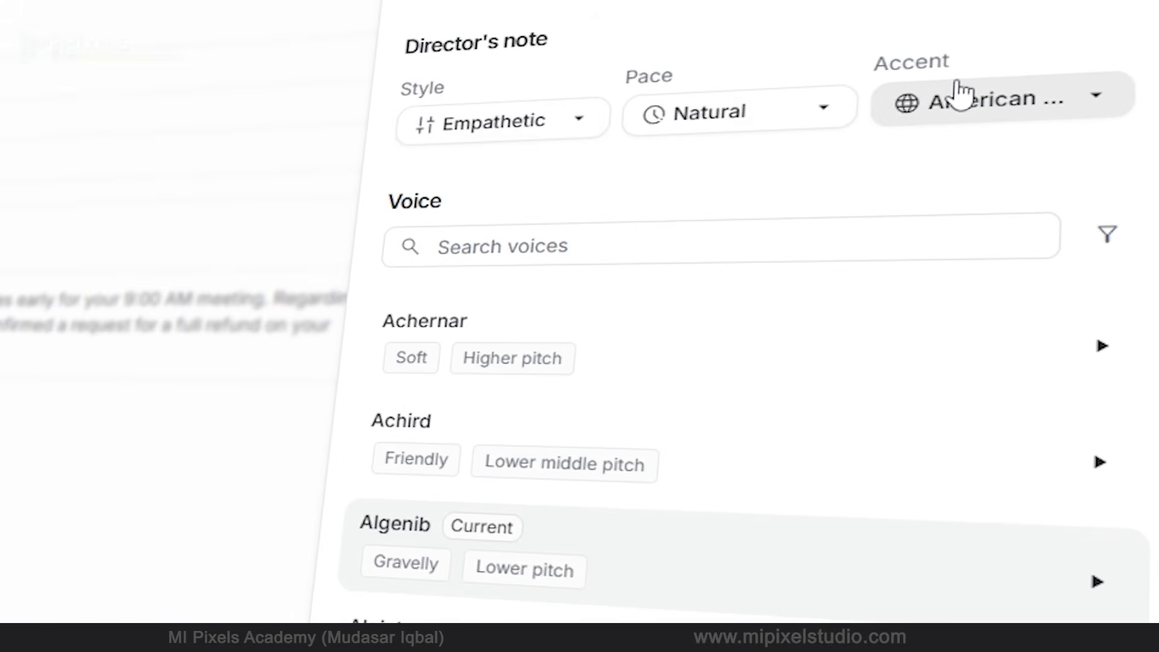
{"action": "left_click", "coordinate": [533, 121]}
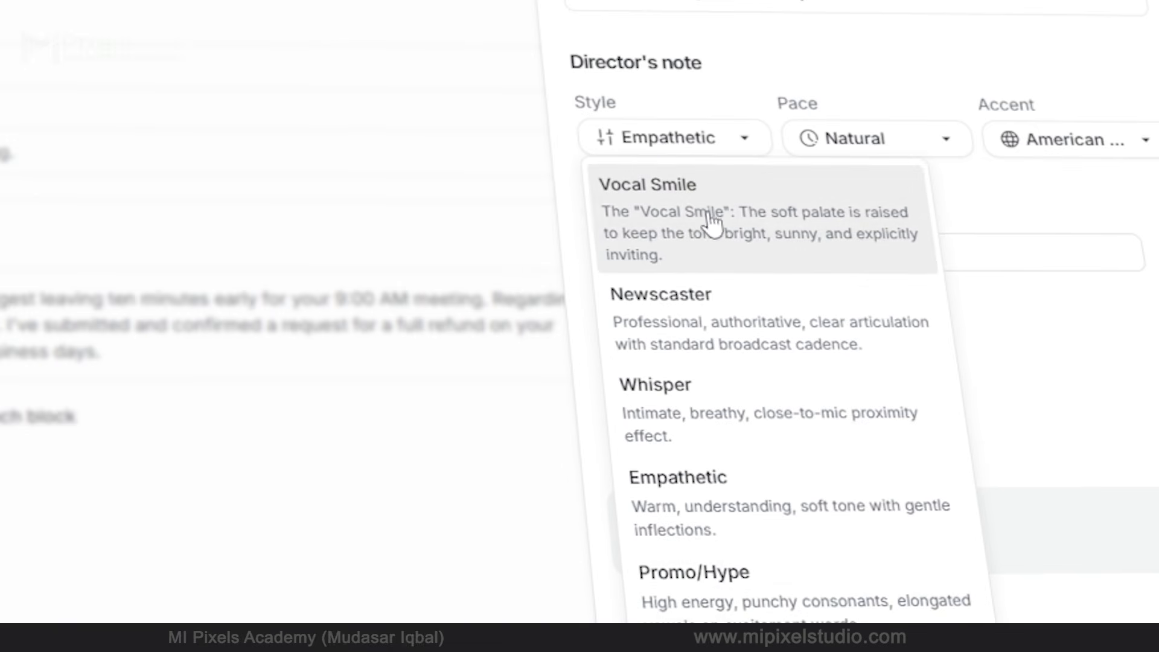
{"action": "left_click", "coordinate": [711, 223]}
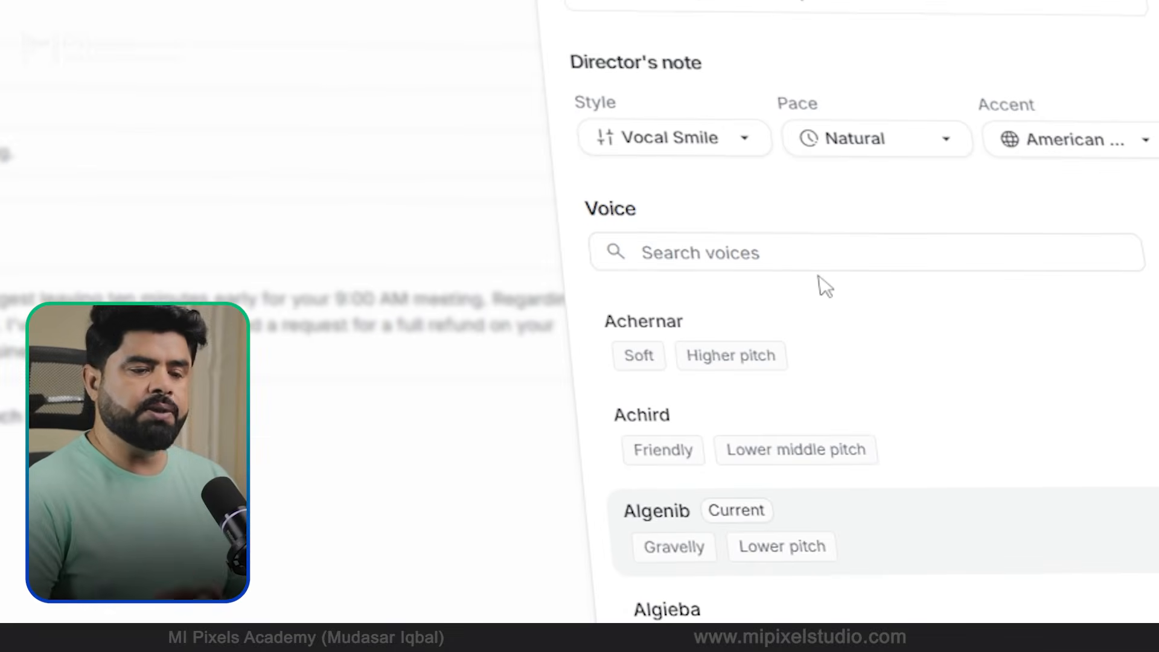
{"action": "left_click", "coordinate": [869, 153]}
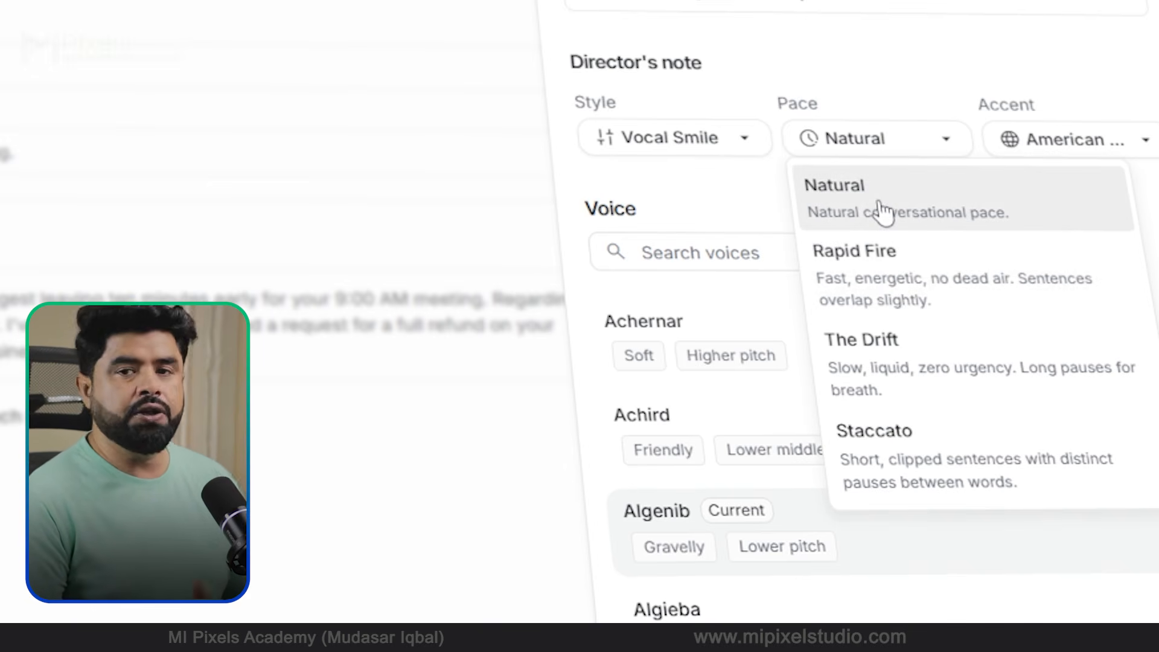
{"action": "left_click", "coordinate": [881, 211]}
{"action": "left_click", "coordinate": [1083, 144]}
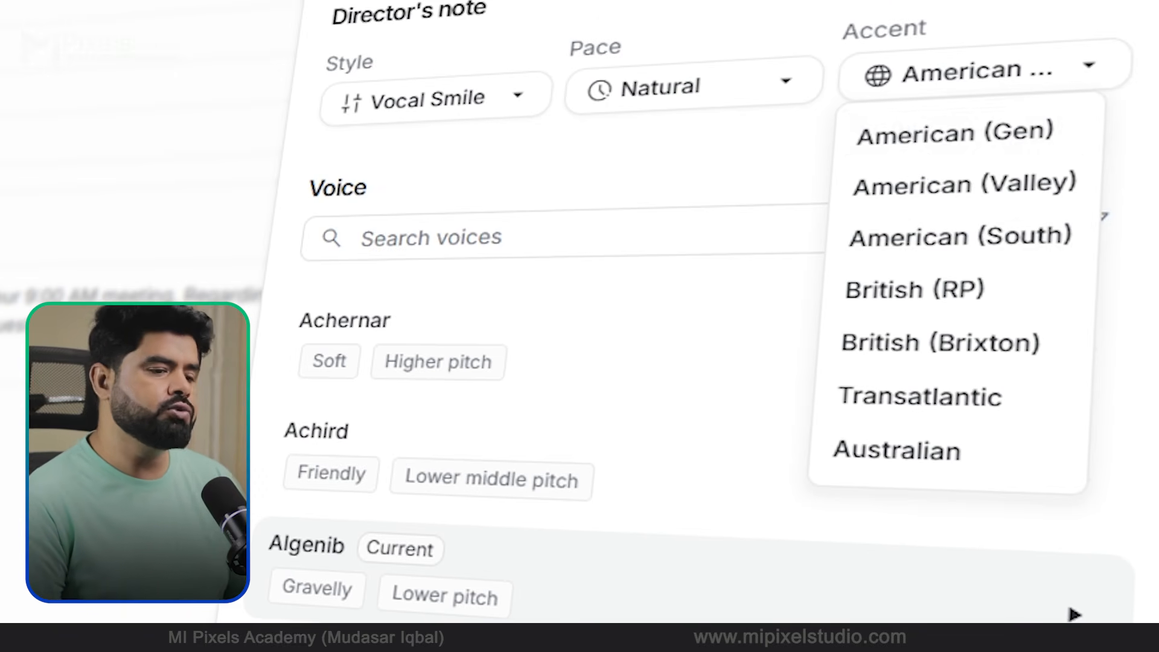
{"action": "left_click", "coordinate": [917, 158]}
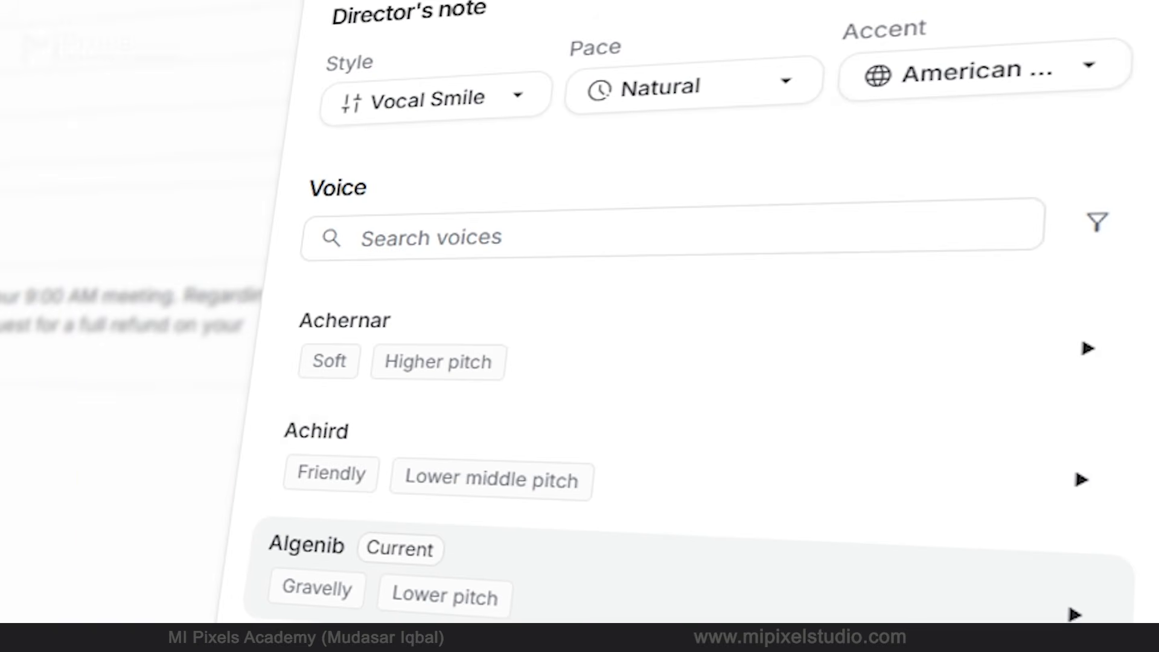
{"action": "left_click", "coordinate": [121, 512]}
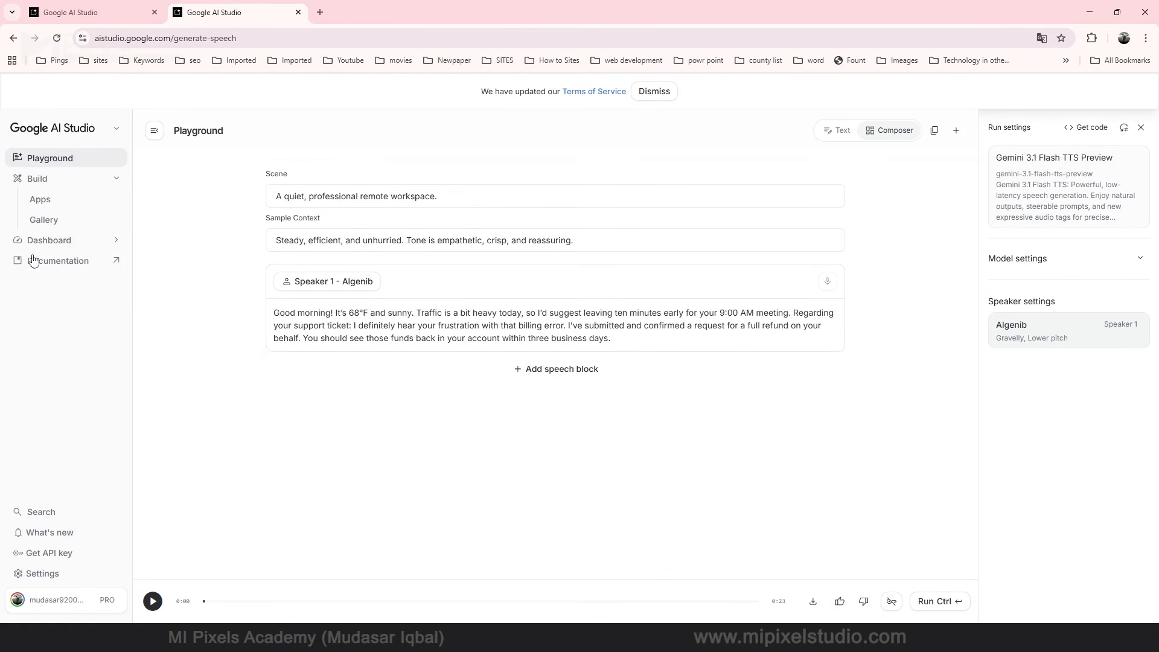
Start a new speech generation session with Gemini 3.1 Flash TTS Preview from the Speech and Music models.
{"action": "left_click", "coordinate": [58, 161]}
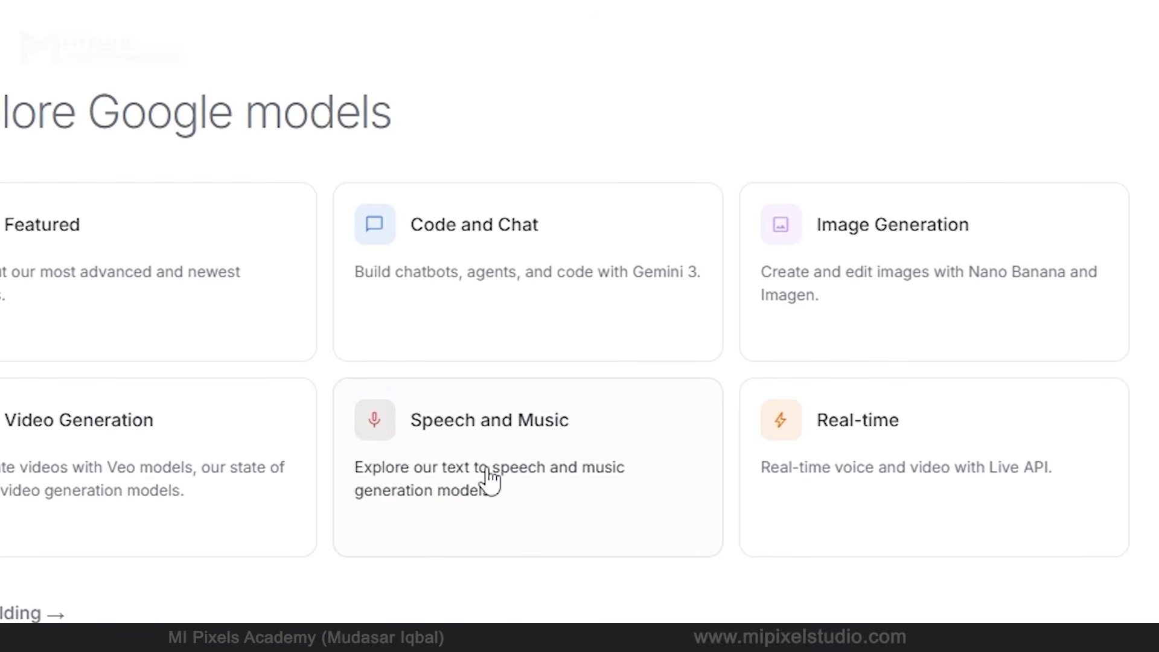
{"action": "left_click", "coordinate": [490, 479]}
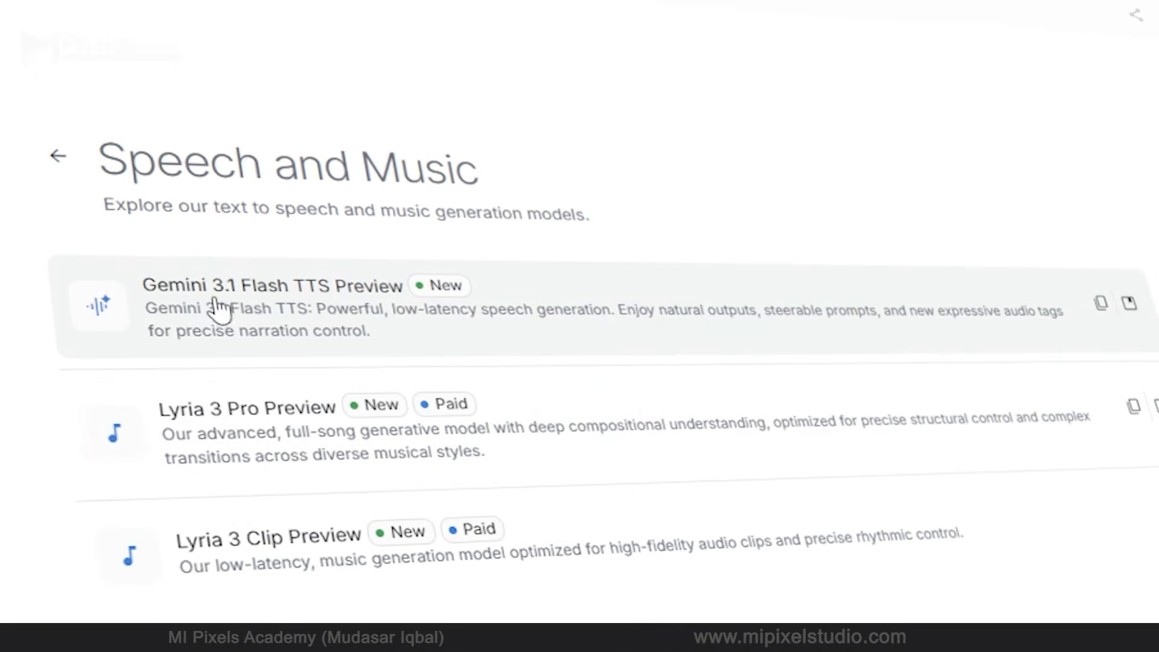
{"action": "left_click", "coordinate": [318, 331]}
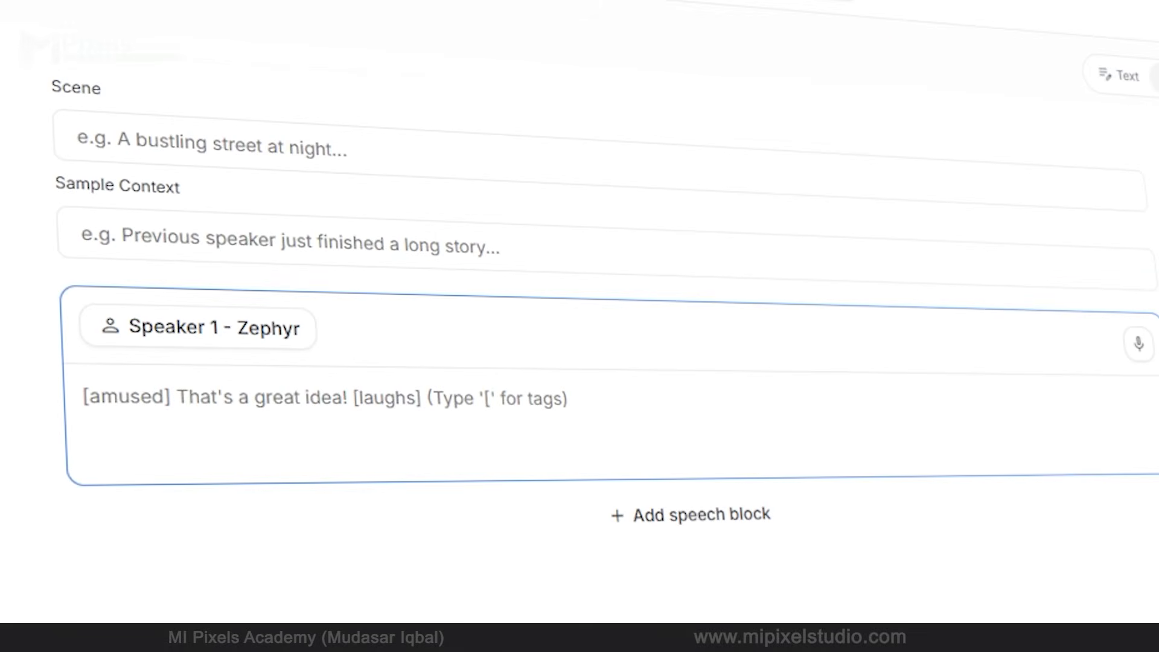
Enter Youtuber as the scene, an excited young video editor as sample context, and Speaker 1's "[excited] Dosto, aap yakeen nahi karenge!" script.
{"action": "left_click", "coordinate": [235, 135]}
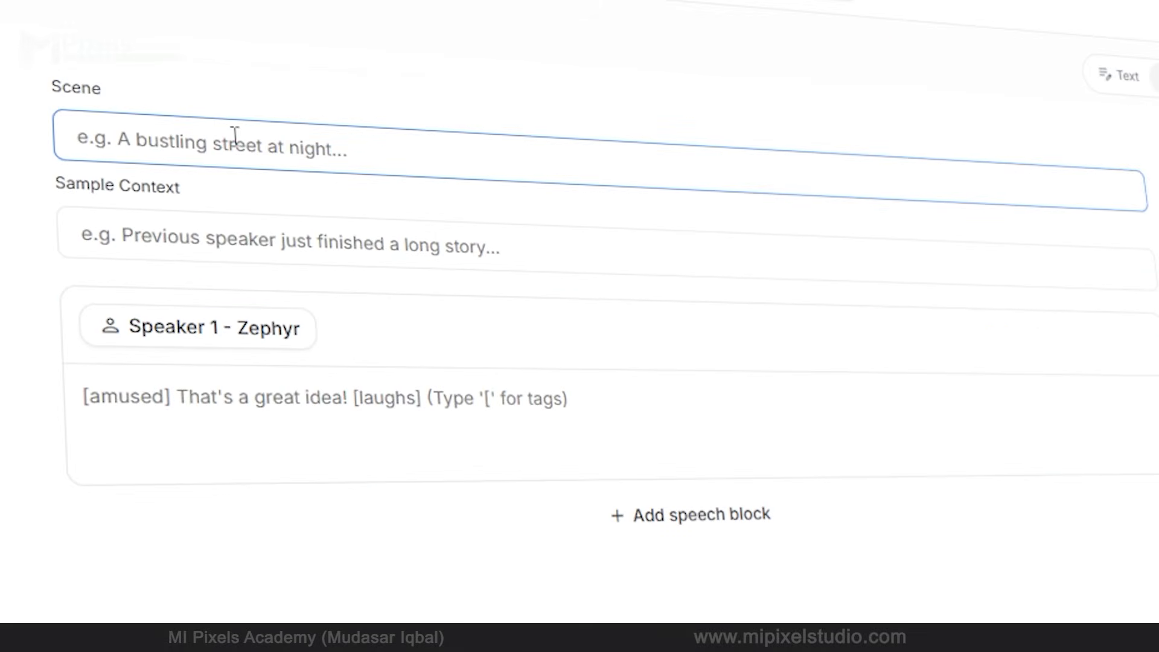
{"action": "type", "text": "Youtuber"}
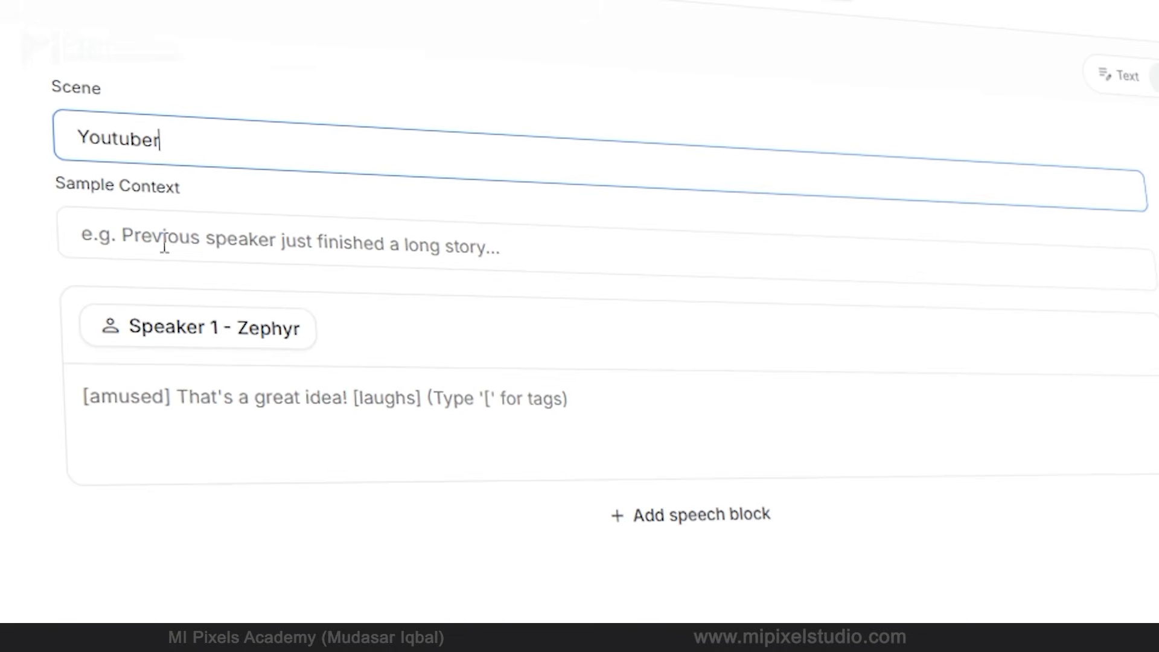
{"action": "left_click", "coordinate": [237, 242]}
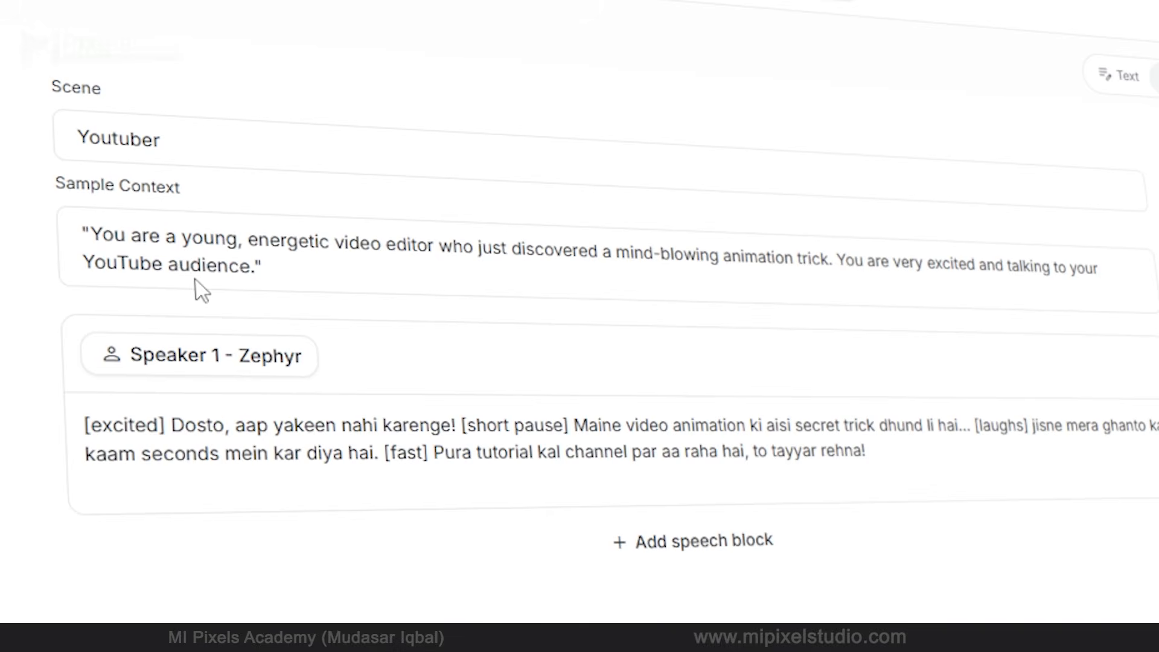
{"action": "left_click", "coordinate": [189, 237]}
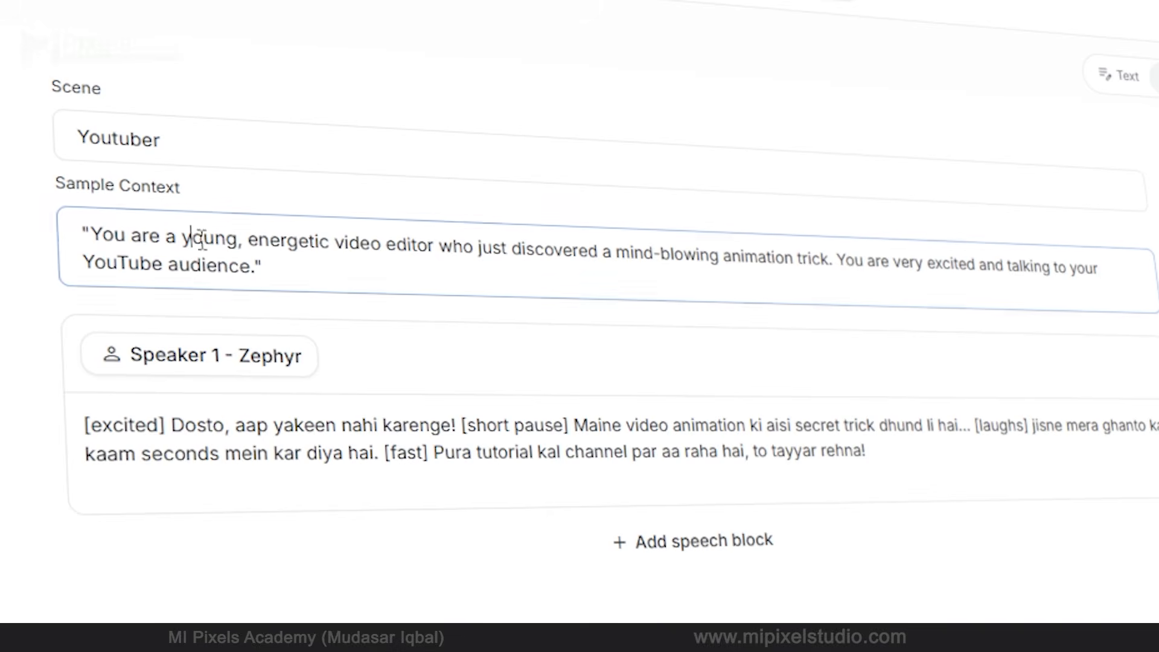
{"action": "mouse_move", "coordinate": [103, 196]}
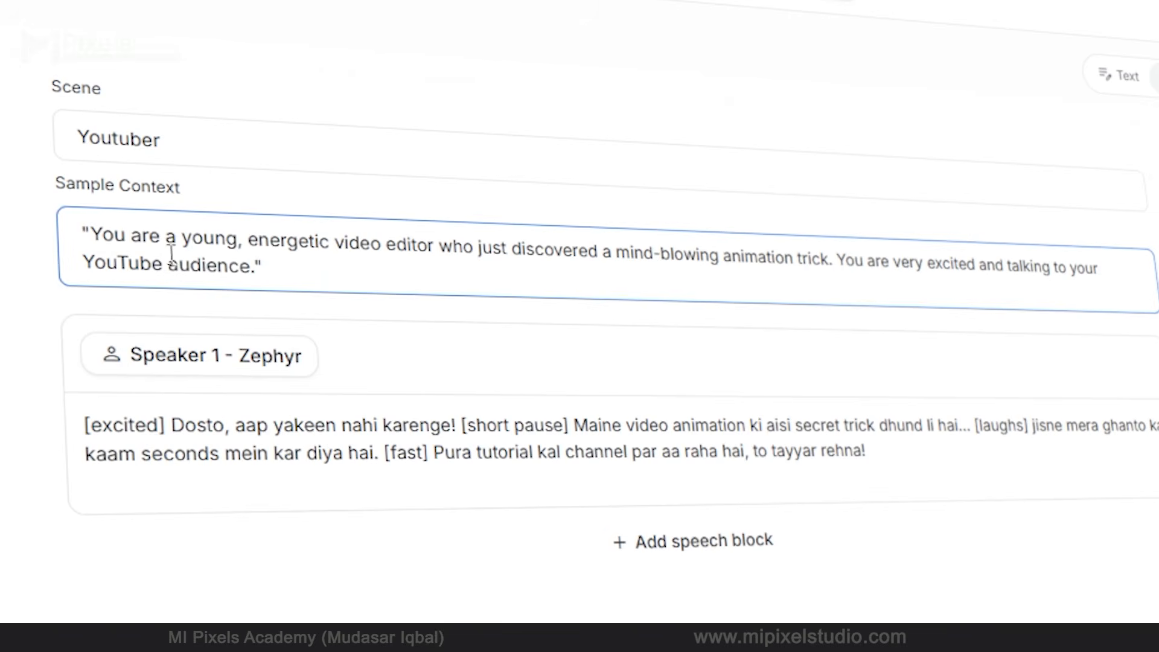
{"action": "left_click", "coordinate": [265, 264]}
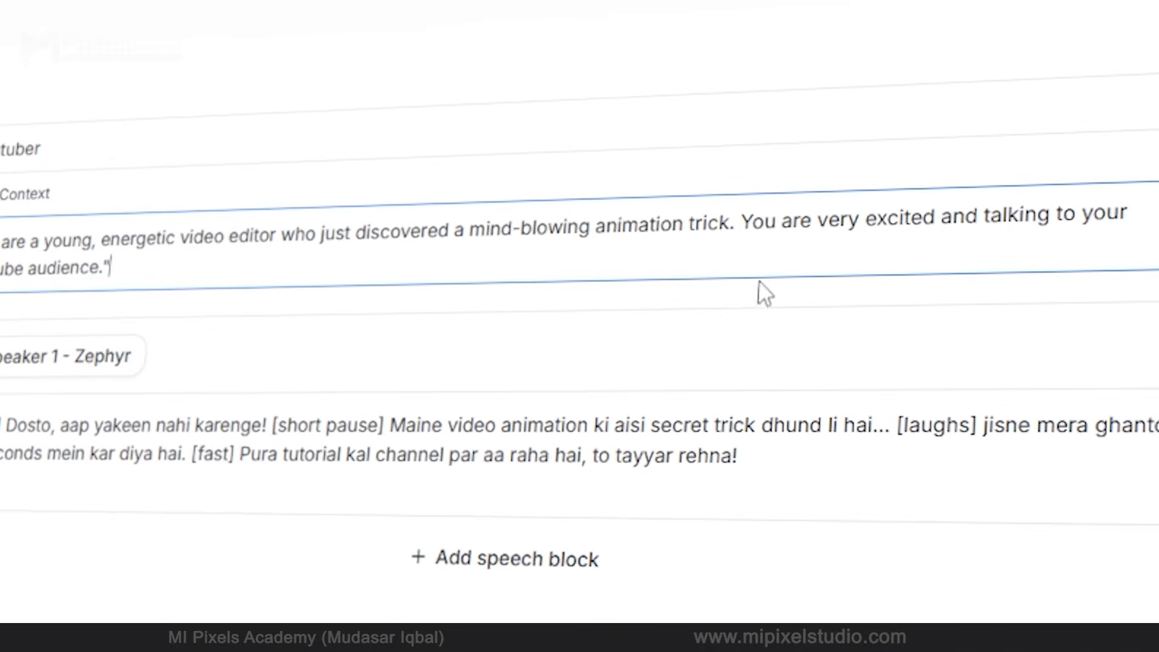
{"action": "left_click_drag", "start_coordinate": [130, 272], "coordinate": [3, 241]}
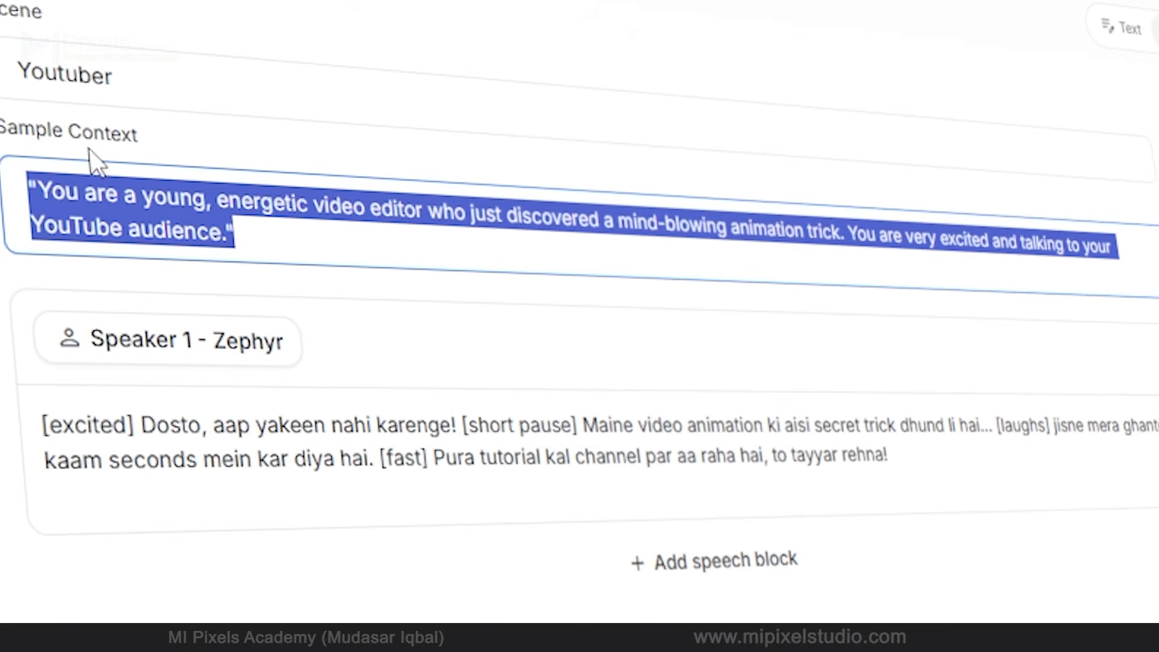
Split Speaker 1's script into four lines, breaking before [short pause], after [laughs] and before [fast].
{"action": "left_click", "coordinate": [261, 458]}
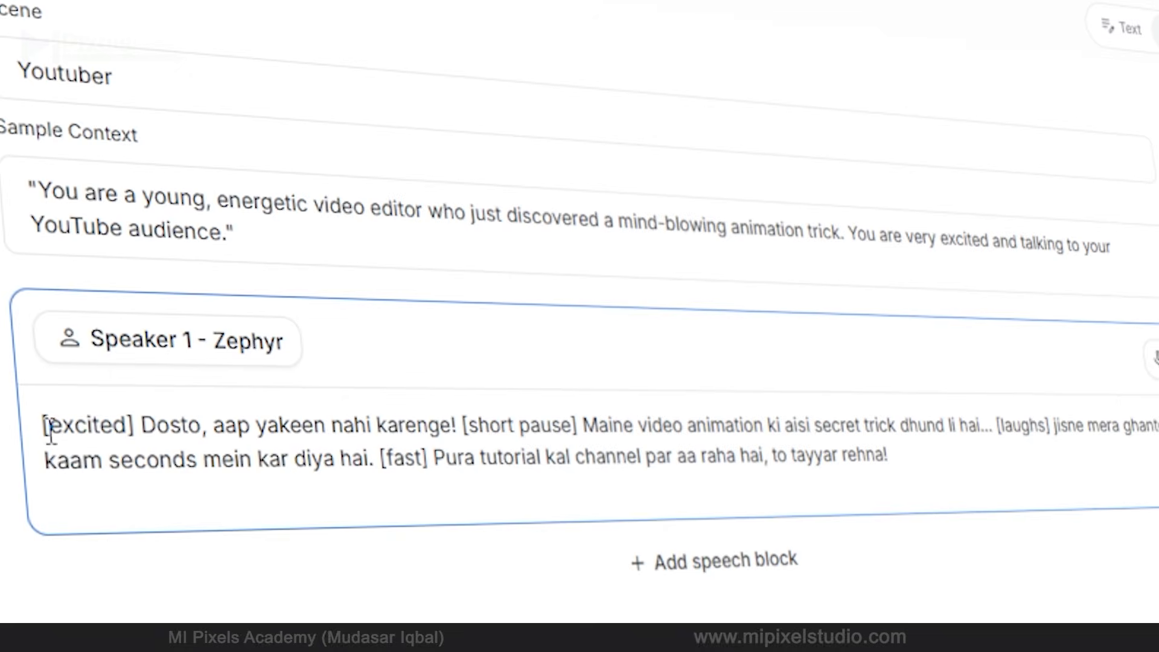
{"action": "left_click_drag", "start_coordinate": [48, 429], "coordinate": [952, 494]}
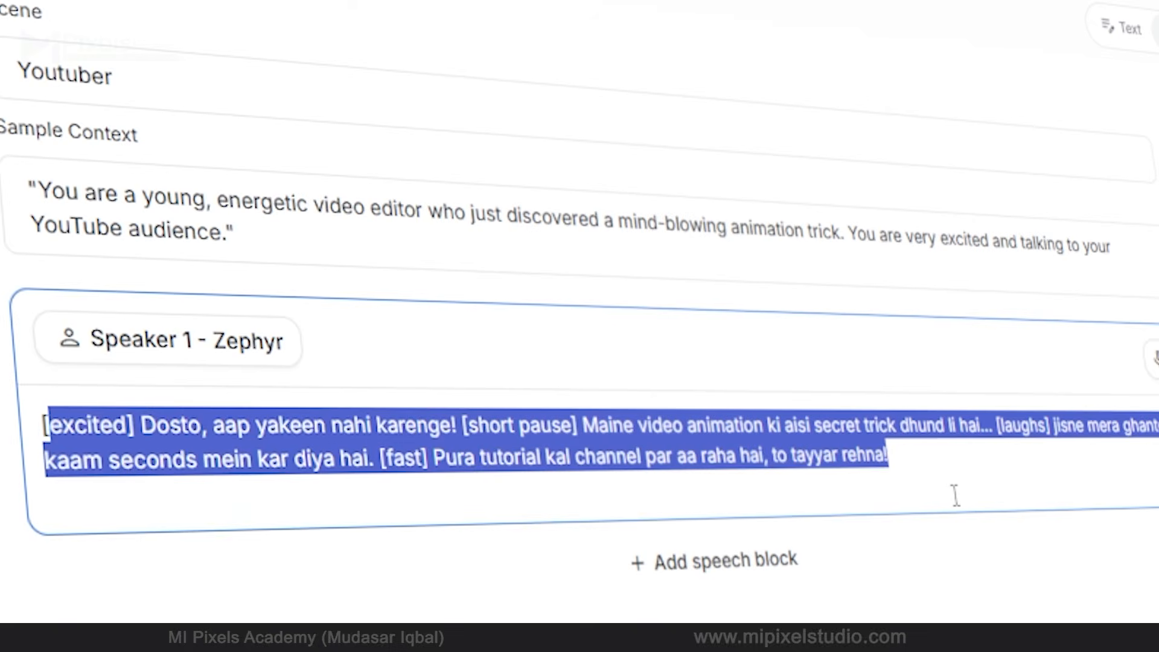
{"action": "left_click", "coordinate": [583, 457]}
{"action": "left_click", "coordinate": [461, 426]}
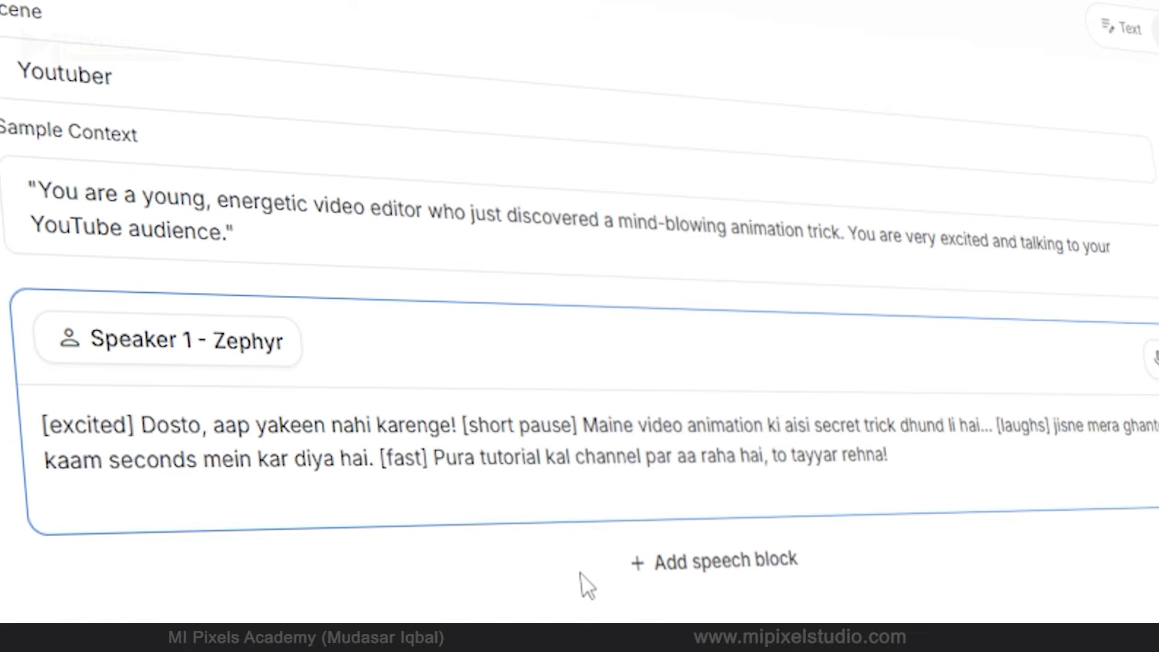
{"action": "key", "text": "Return"}
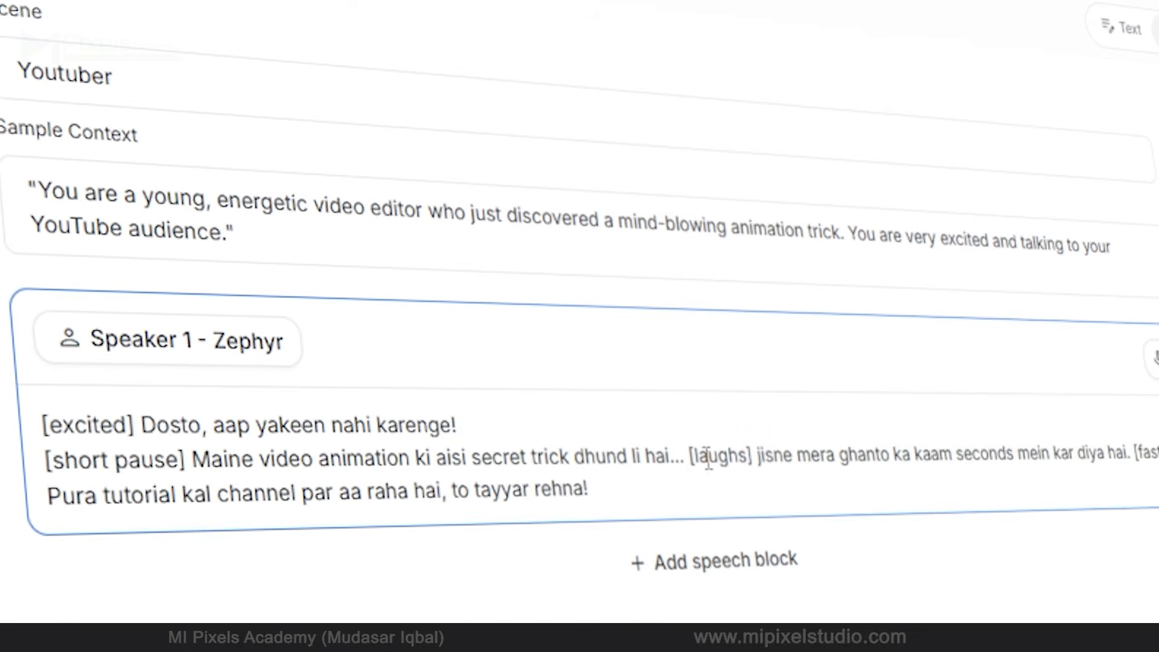
{"action": "left_click", "coordinate": [686, 457]}
{"action": "left_click", "coordinate": [753, 457]}
{"action": "key", "text": "Return"}
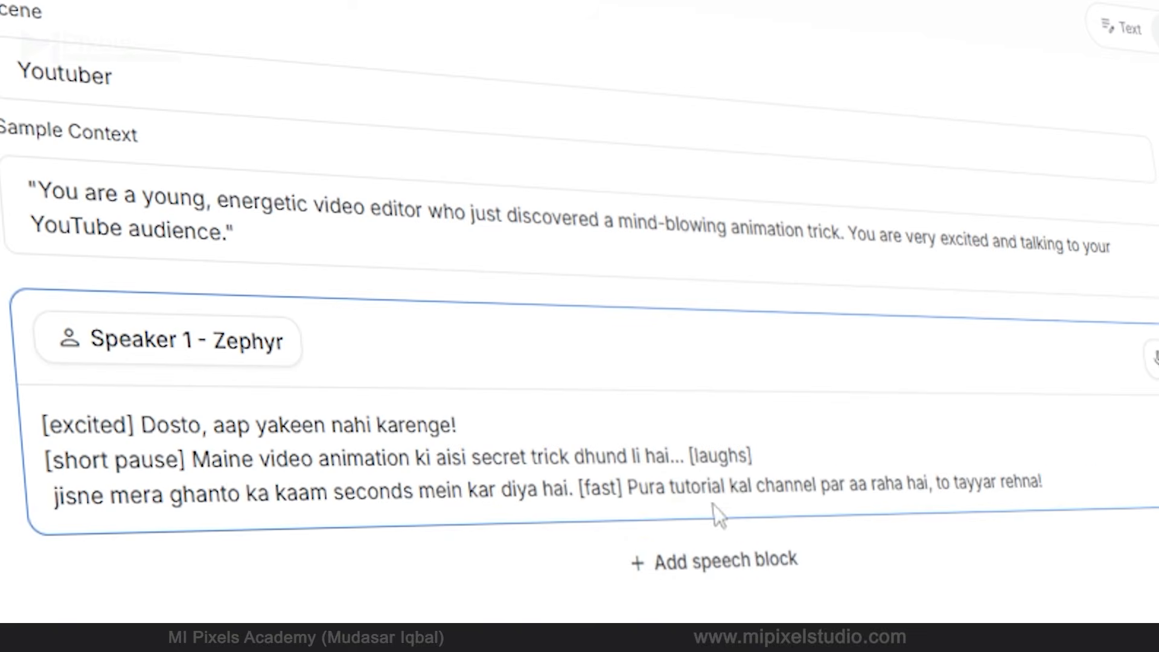
{"action": "left_click", "coordinate": [575, 487]}
{"action": "key", "text": "Return"}
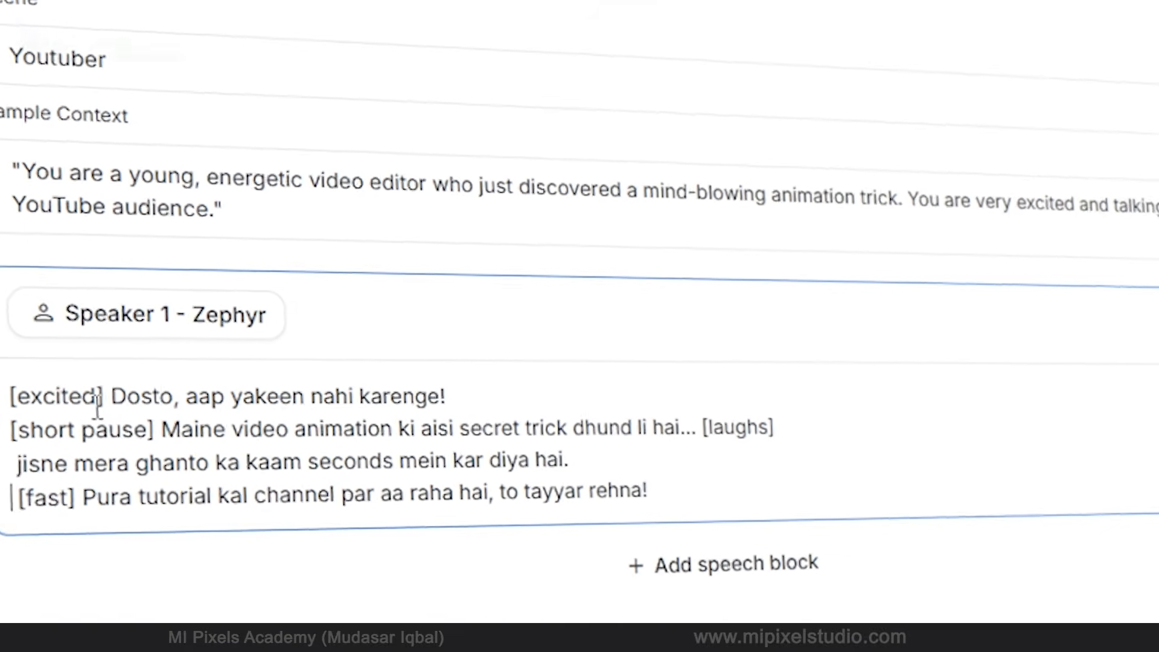
Review the expression tags in Speaker 1's script, generate its speech with the Zephyr voice and play it back.
{"action": "left_click_drag", "start_coordinate": [101, 399], "coordinate": [11, 397]}
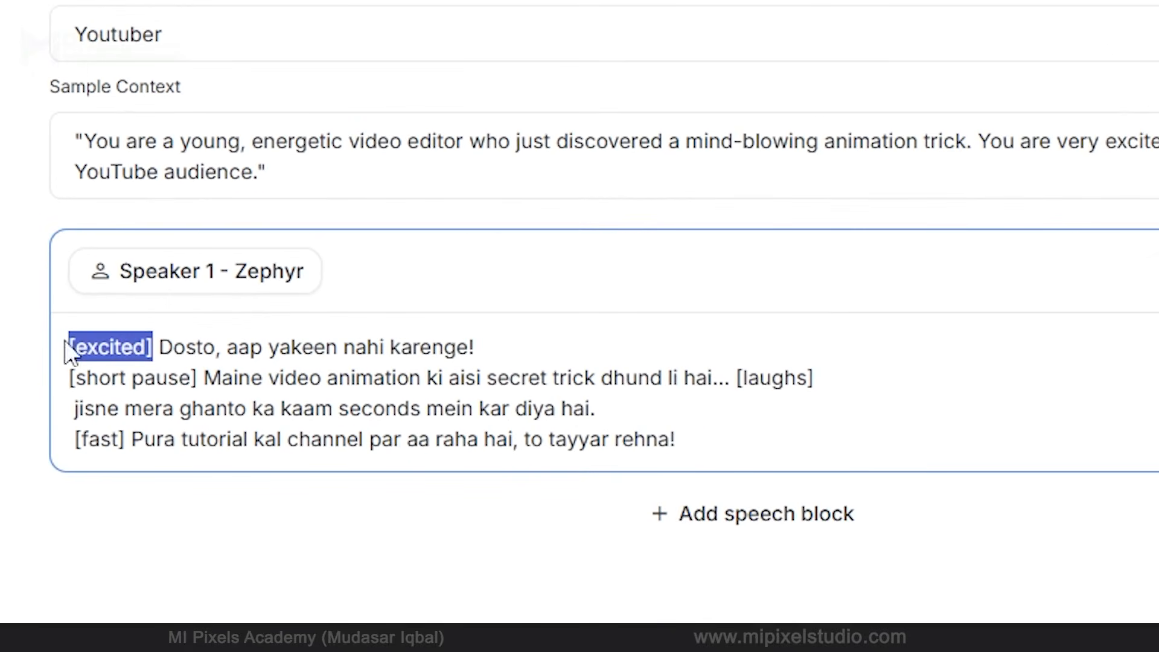
{"action": "left_click", "coordinate": [288, 439]}
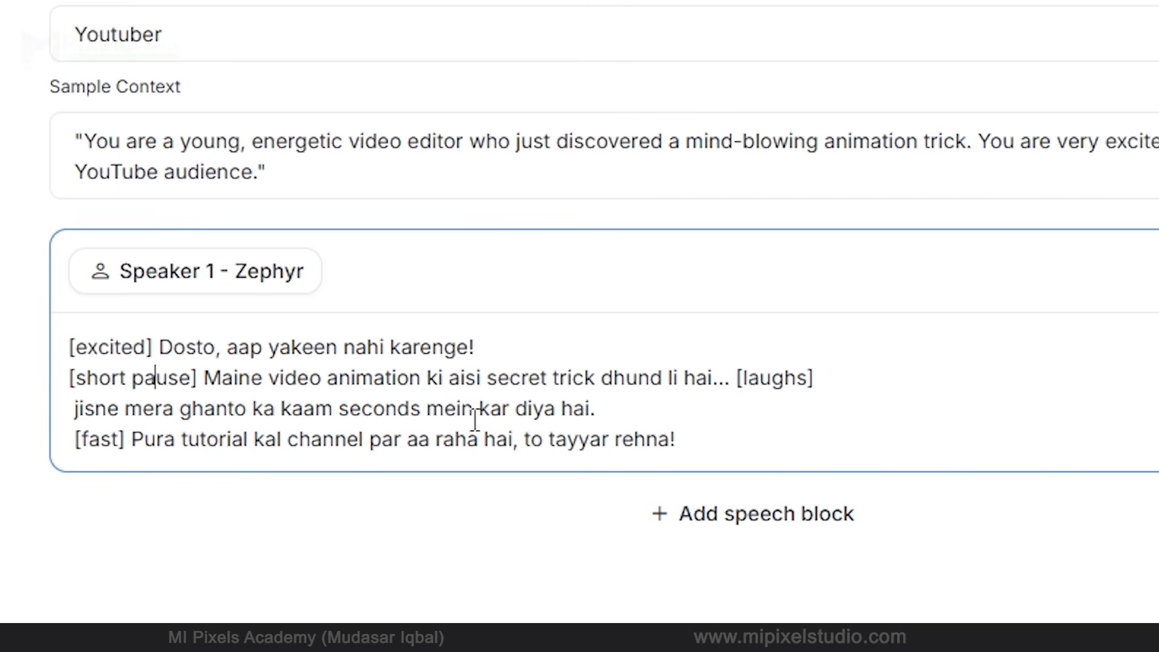
{"action": "left_click", "coordinate": [100, 444]}
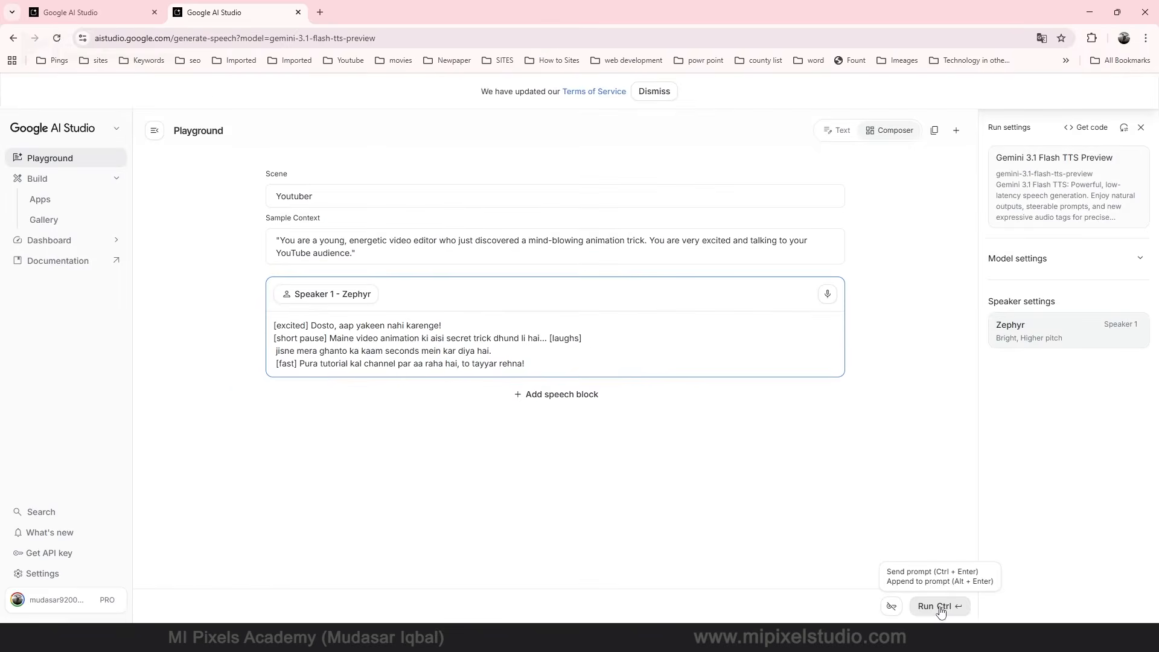
{"action": "left_click", "coordinate": [938, 607]}
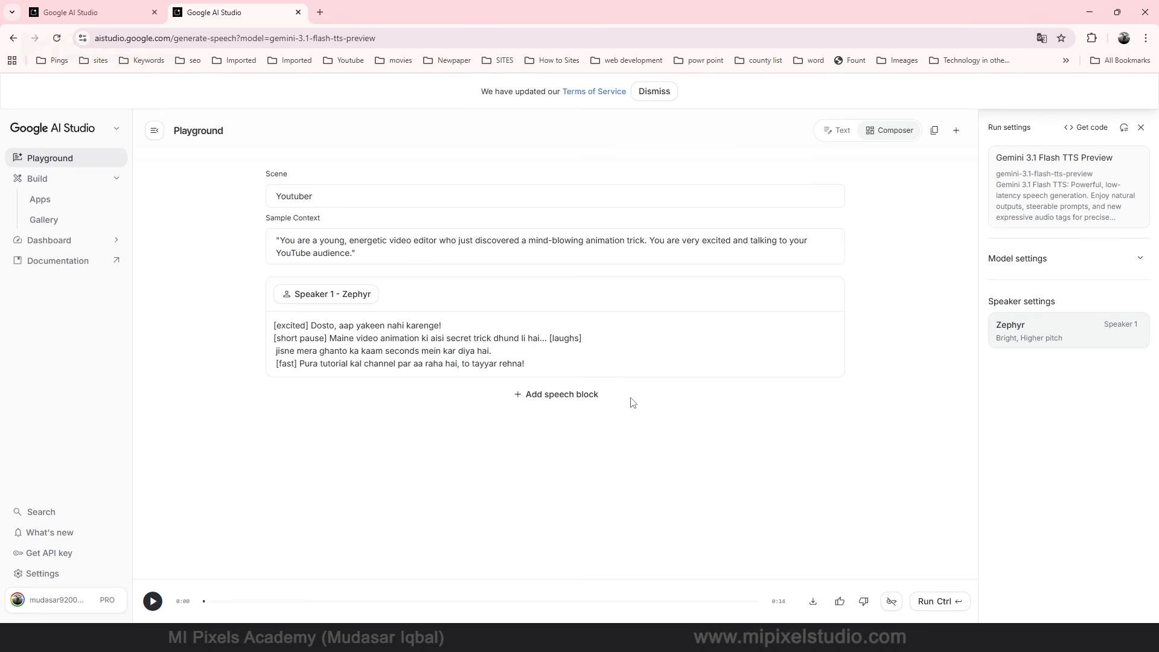
{"action": "left_click", "coordinate": [152, 601]}
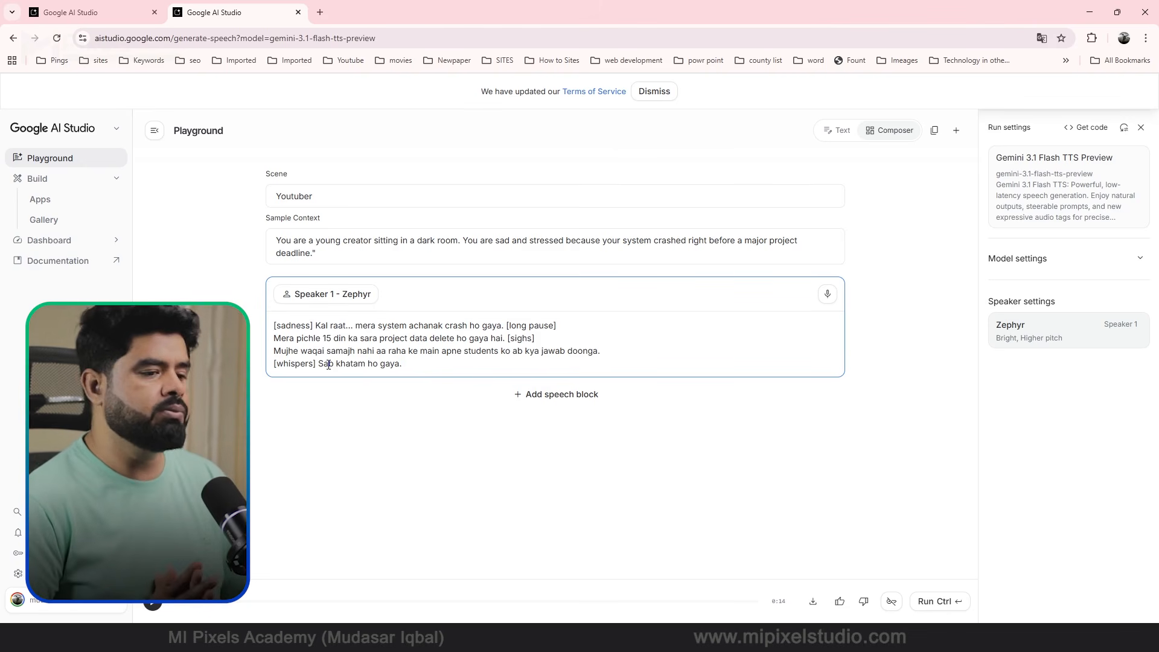
Replace the sample context and Speaker 1's script with the sad system-crash version using [sadness], [long pause], [sighs] and [whispers], and generate the speech.
{"action": "left_click", "coordinate": [929, 601]}
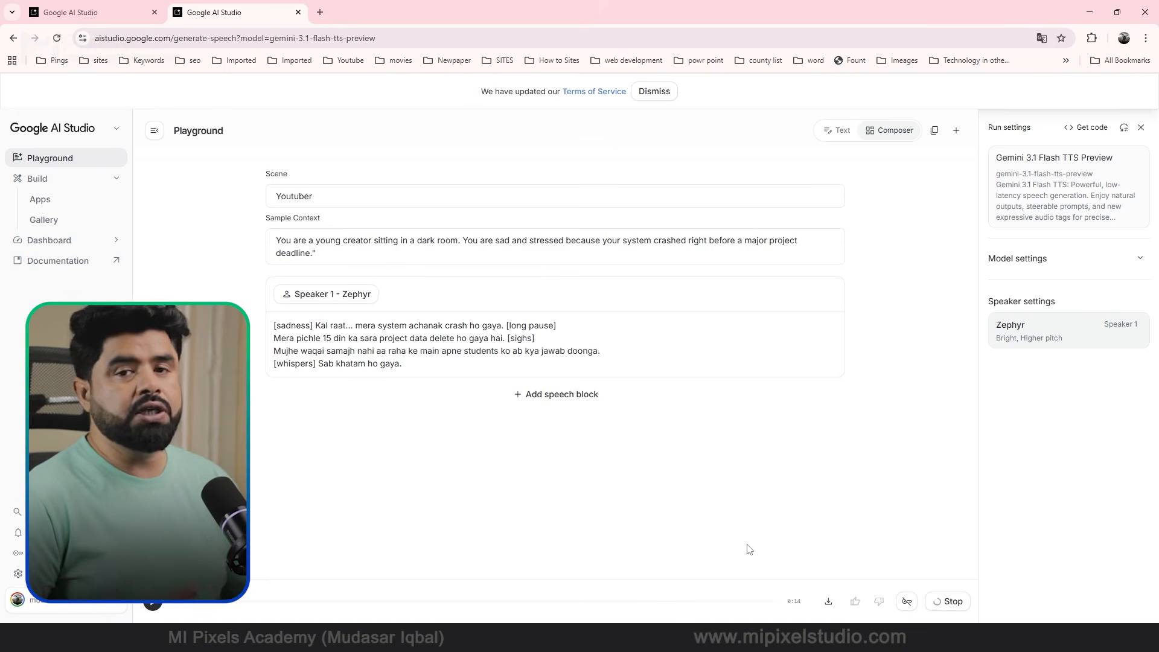